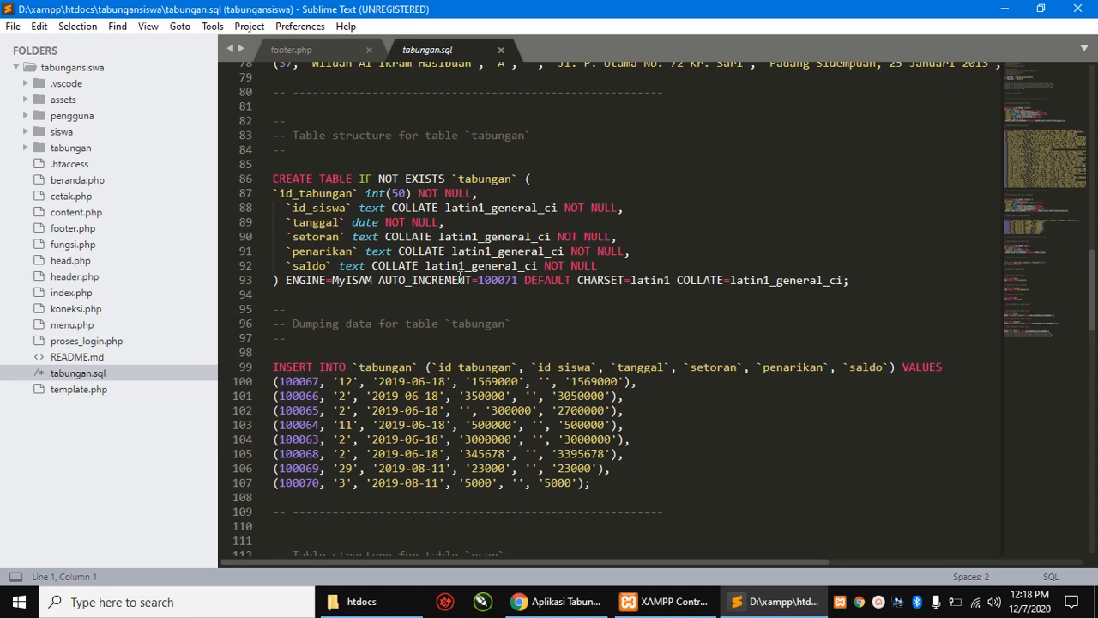
- Bring the D:\xampp\htdocs File Explorer window to the front
click(355, 600)
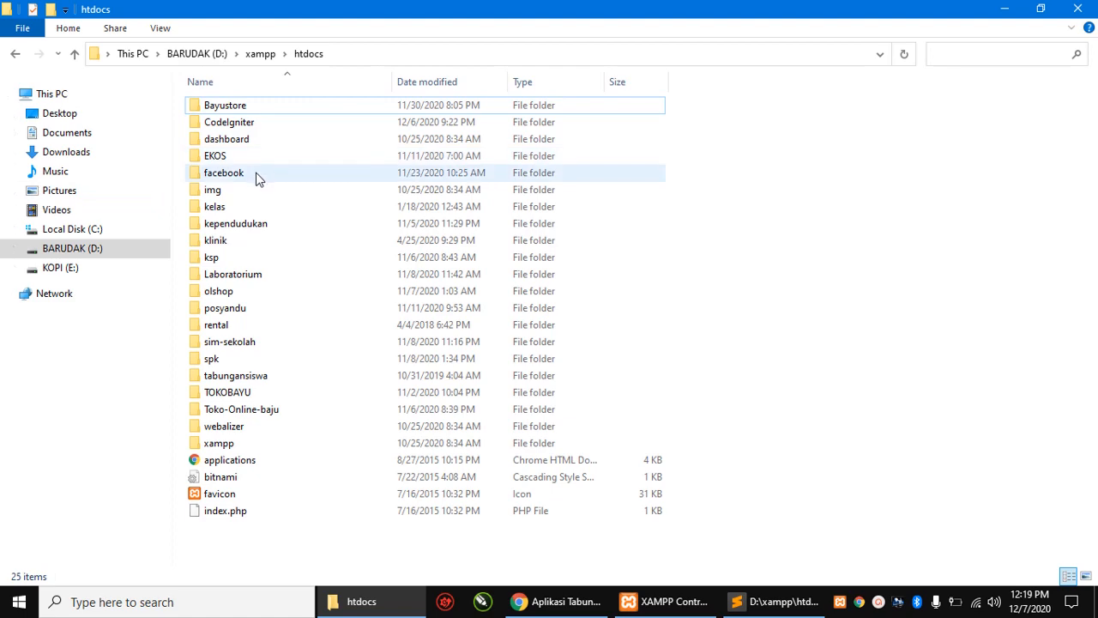
- Browse to D:\xampp\htdocs, select the tabungansiswa folder, then return to Sublime Text
double_click(230, 443)
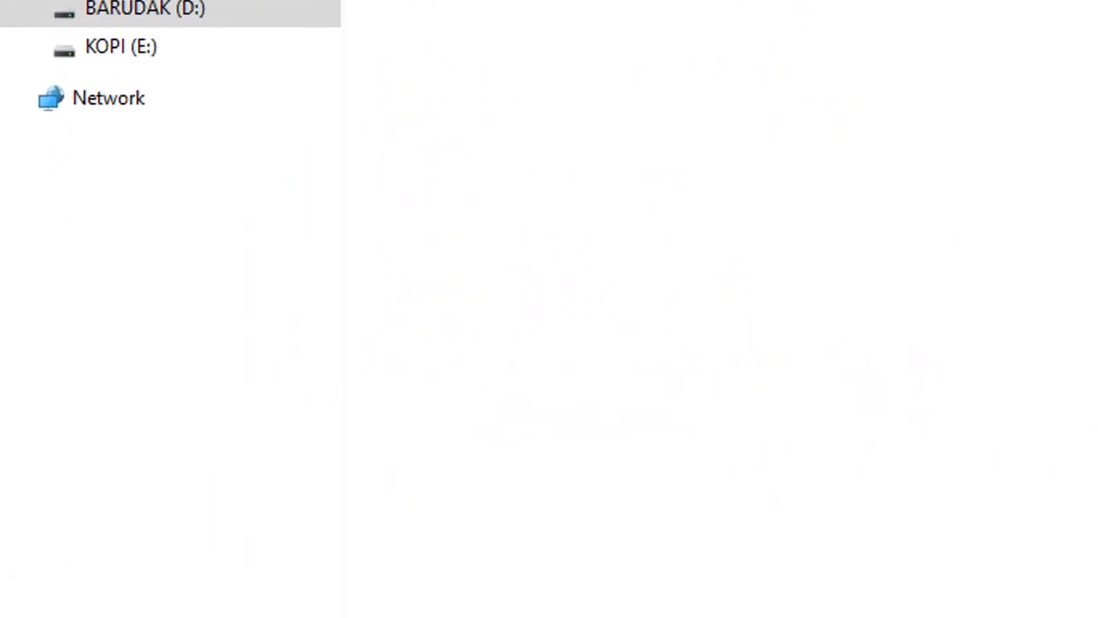
click(550, 96)
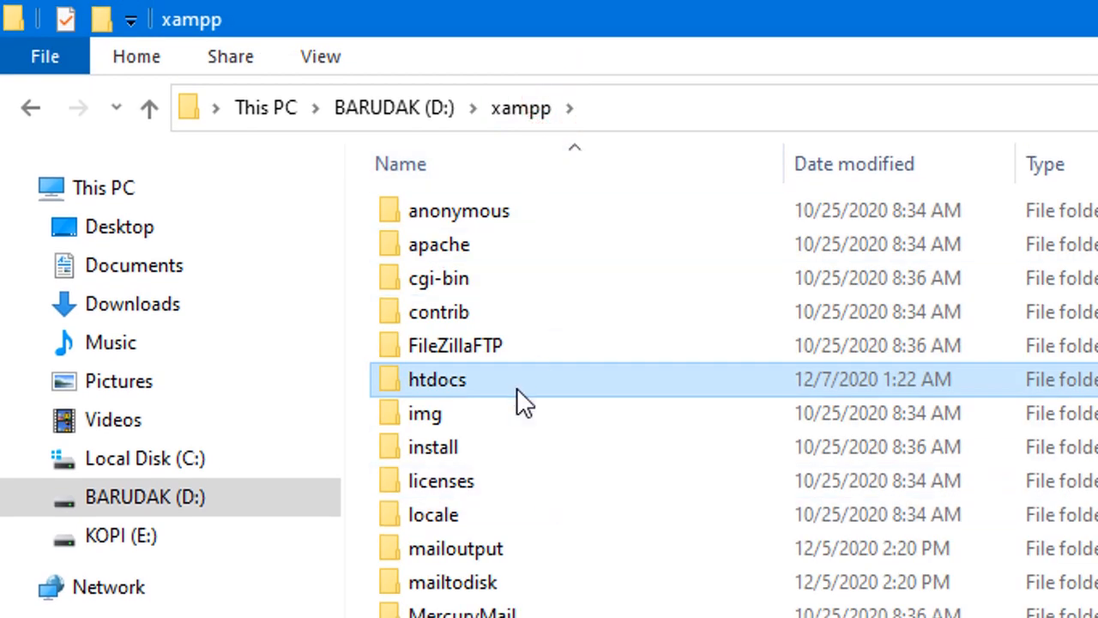
double_click(467, 382)
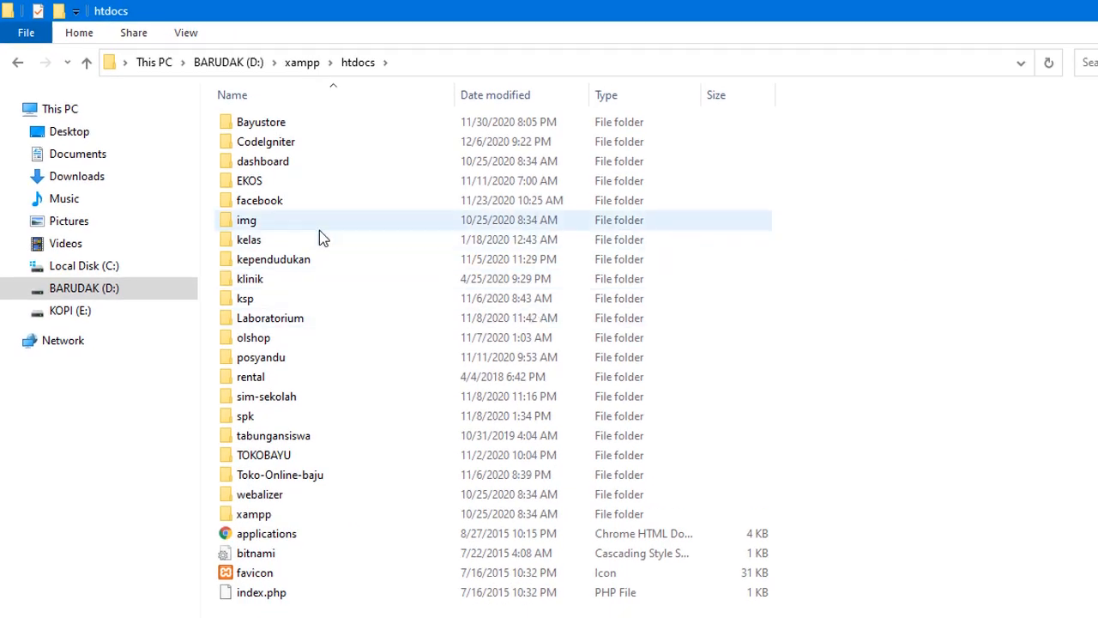
mouse_move(334, 200)
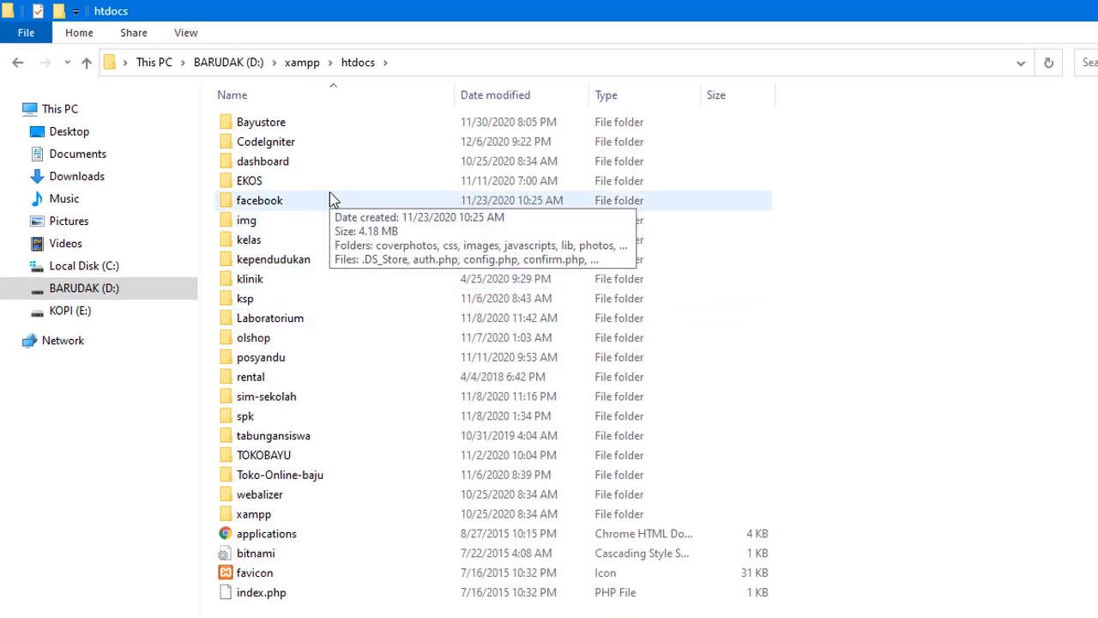
click(264, 435)
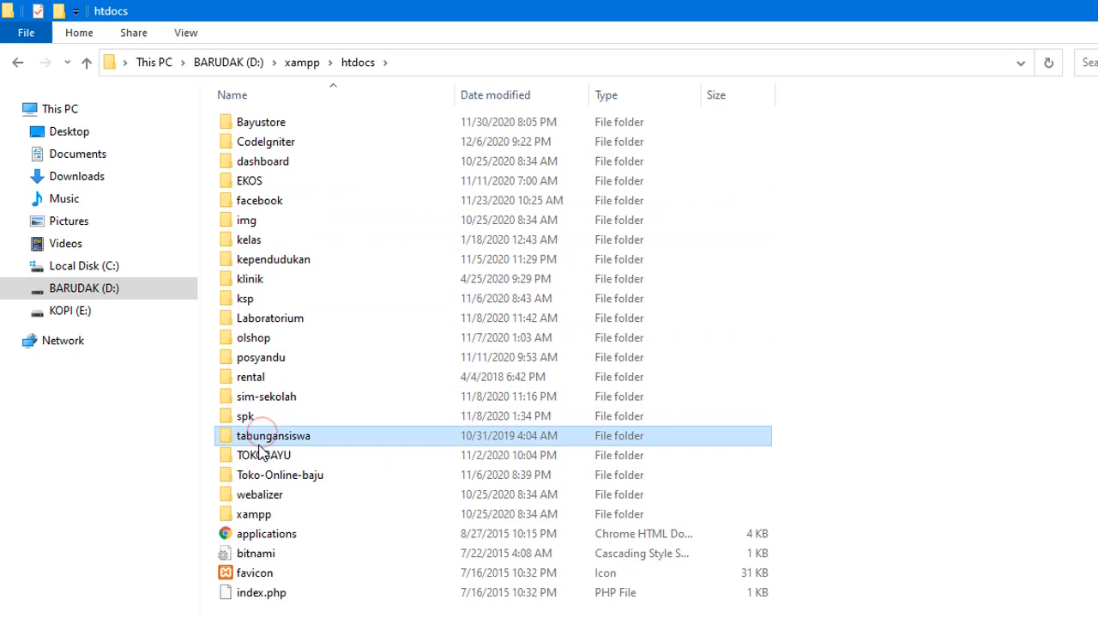
mouse_move(337, 445)
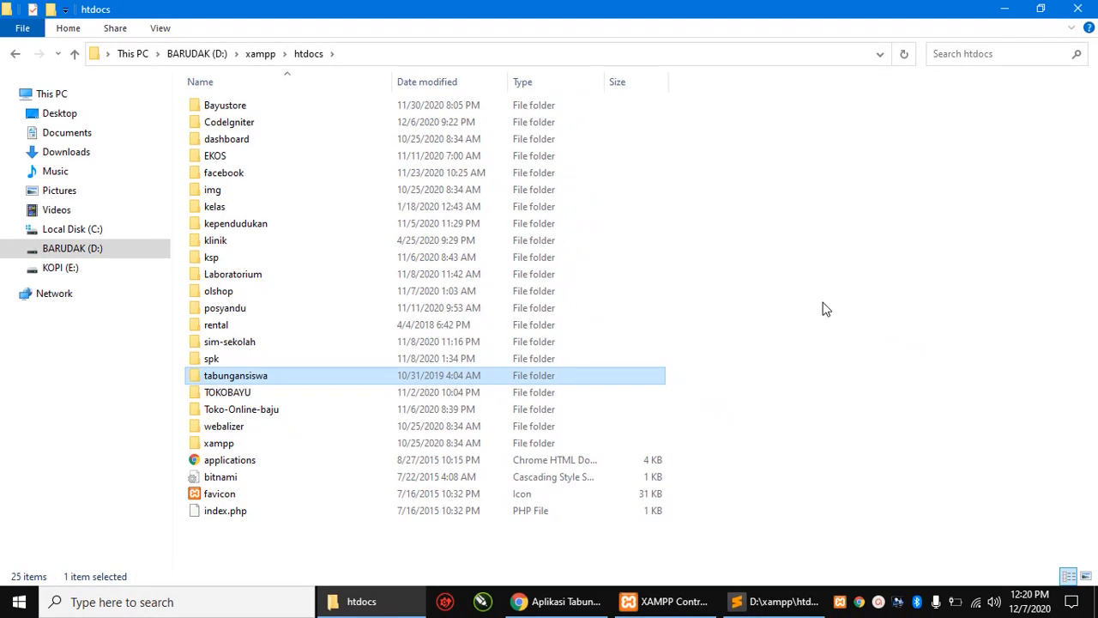
key(alt+Tab)
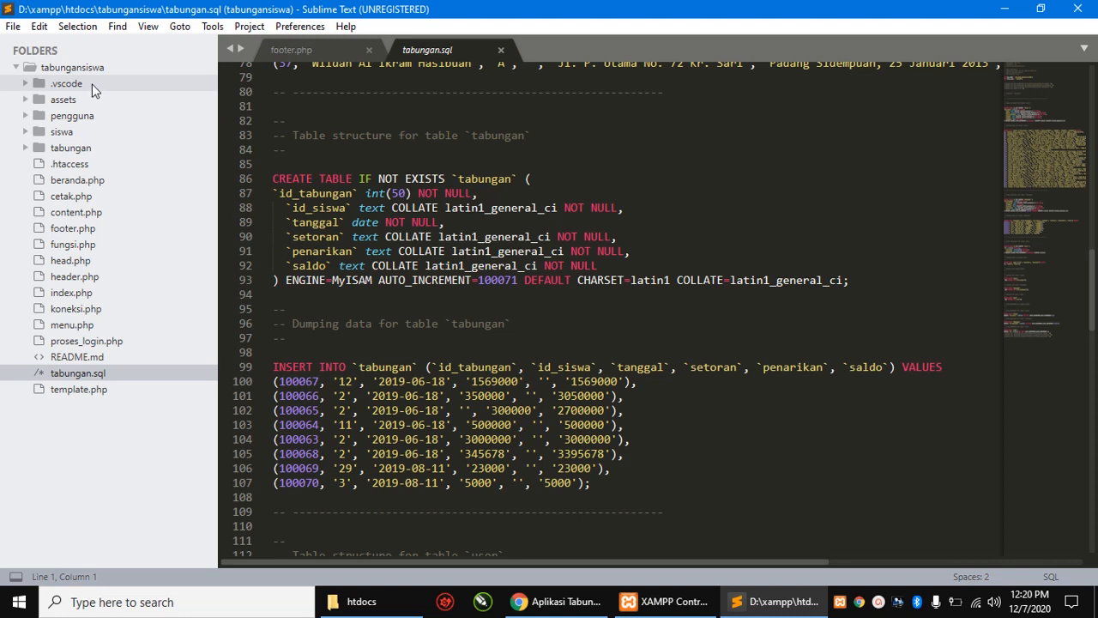
- Peek into the .vscode, pengguna and siswa folders, then open koneksi.php
click(92, 84)
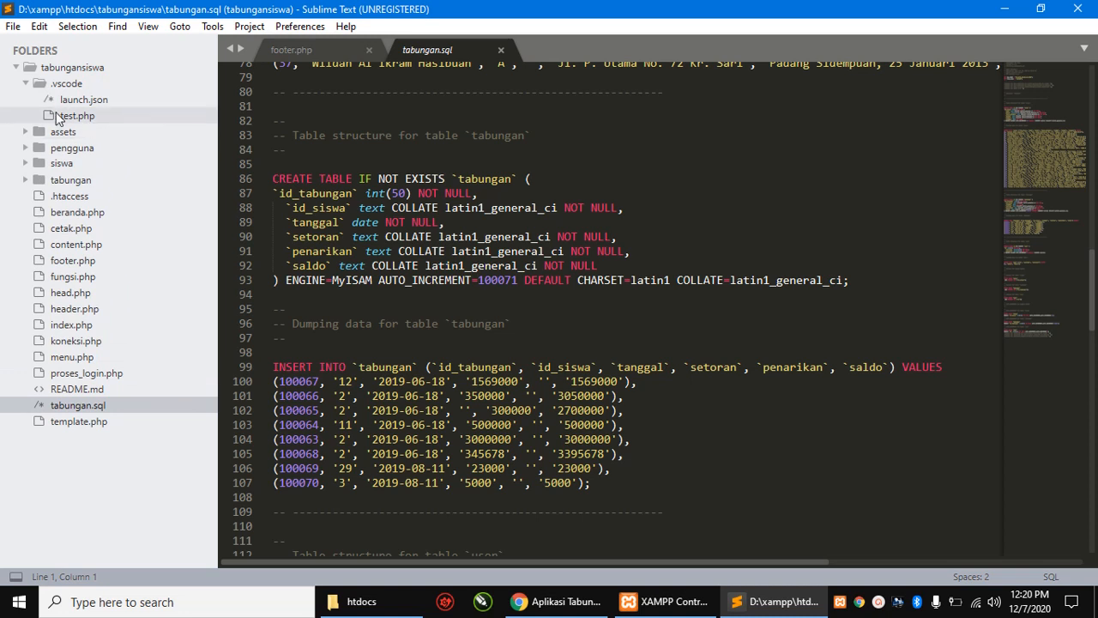
click(64, 81)
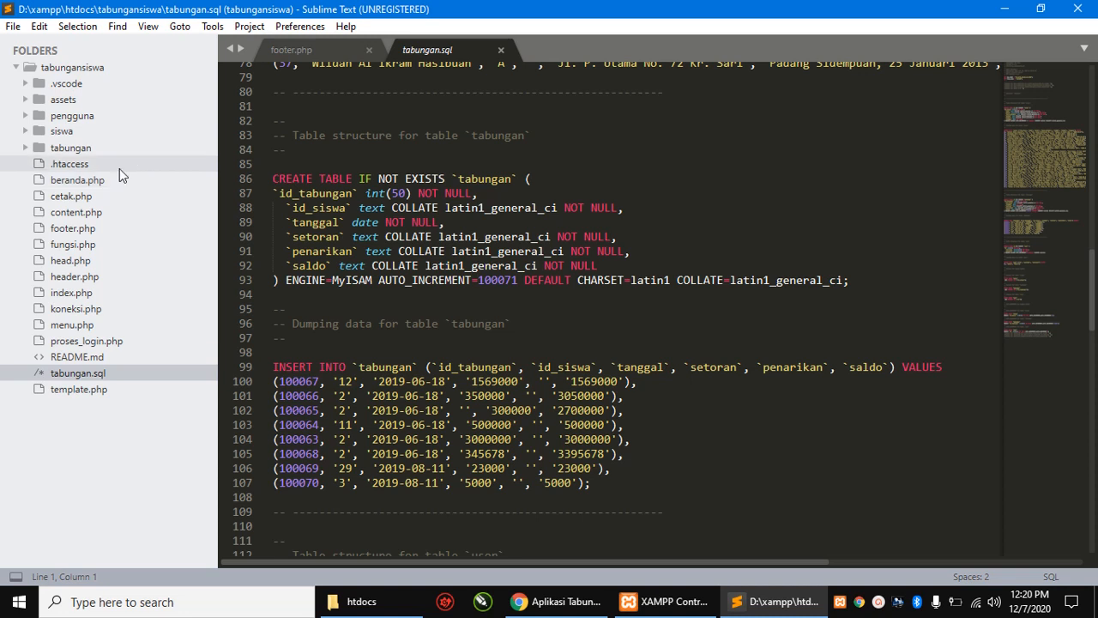
click(94, 120)
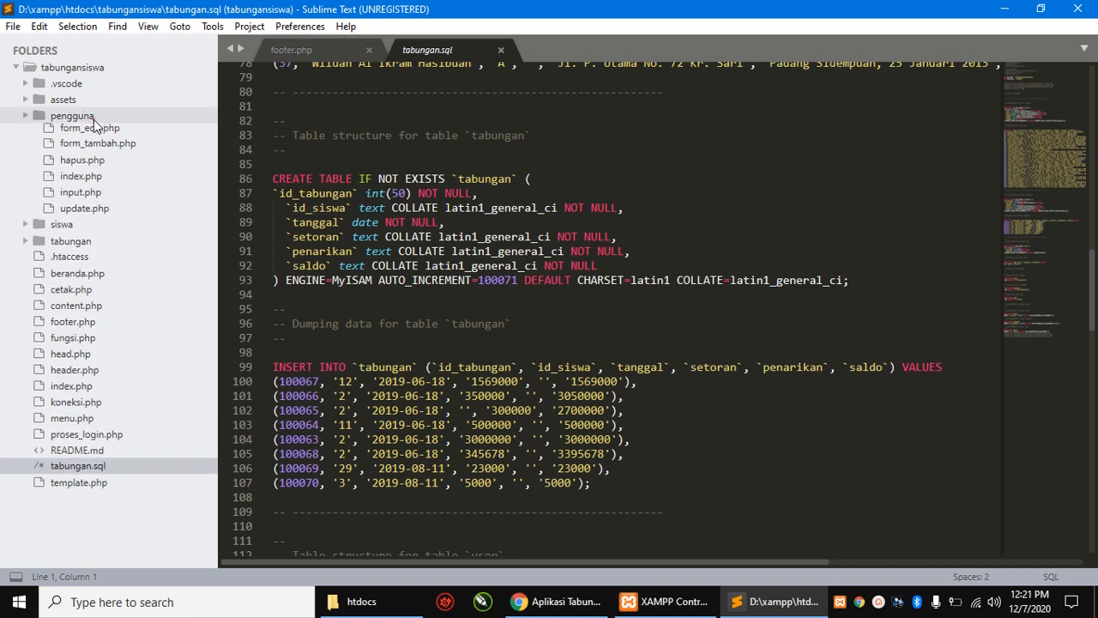
click(93, 119)
click(65, 132)
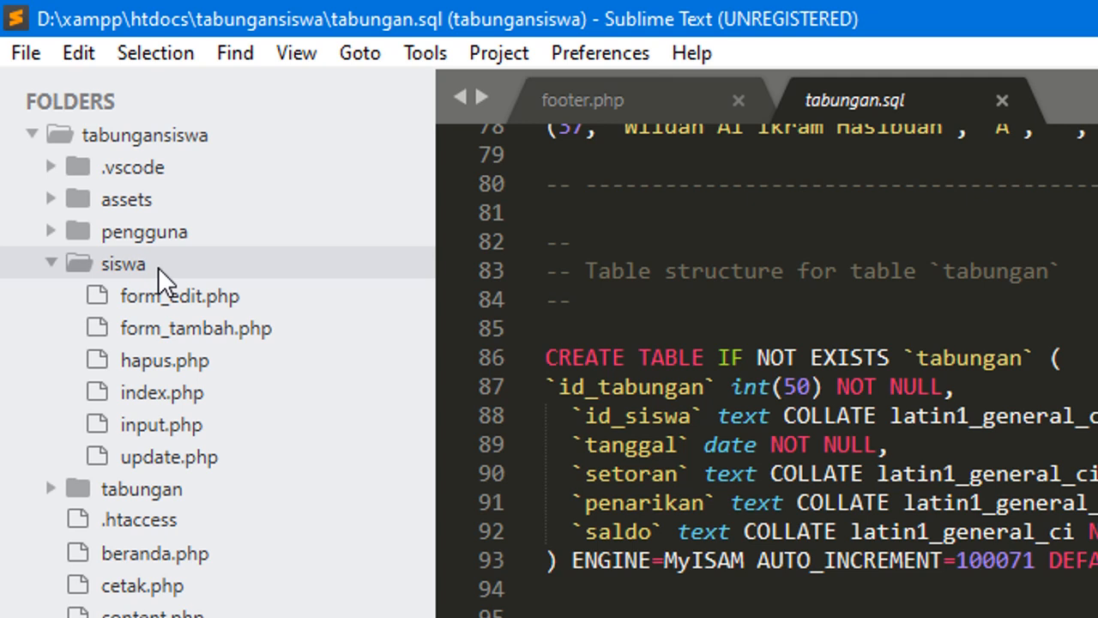
click(55, 268)
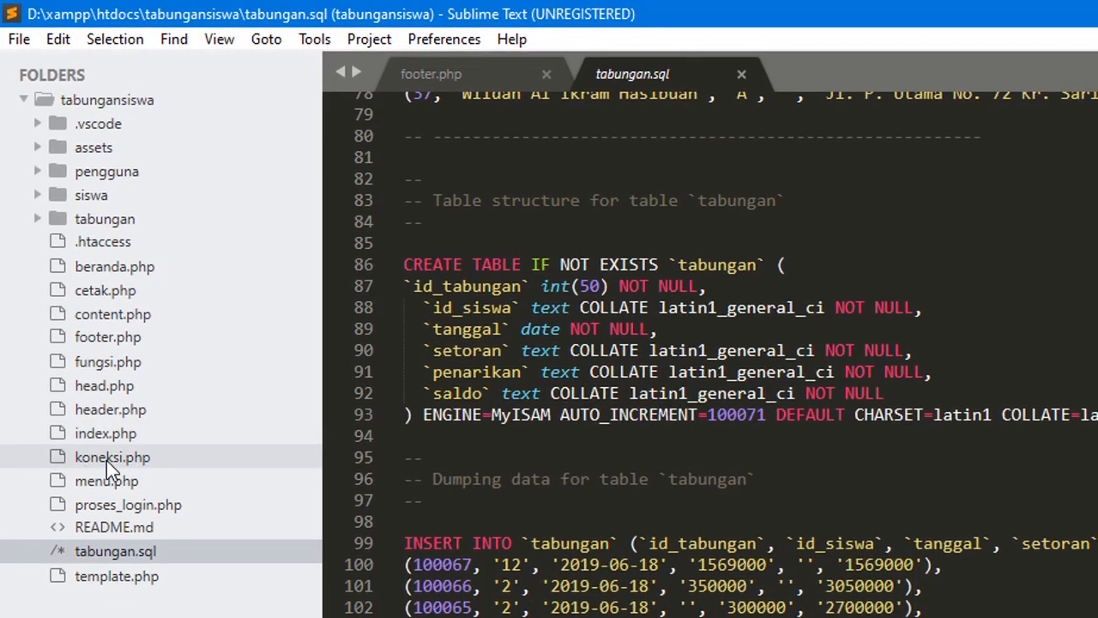
click(106, 458)
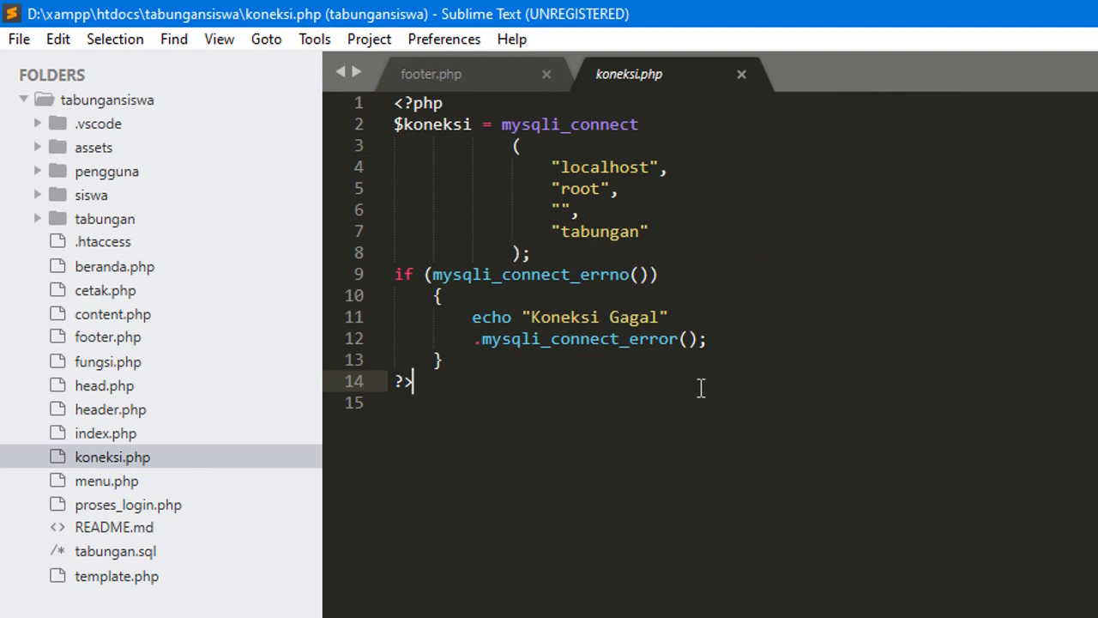
drag(574, 424, 395, 103)
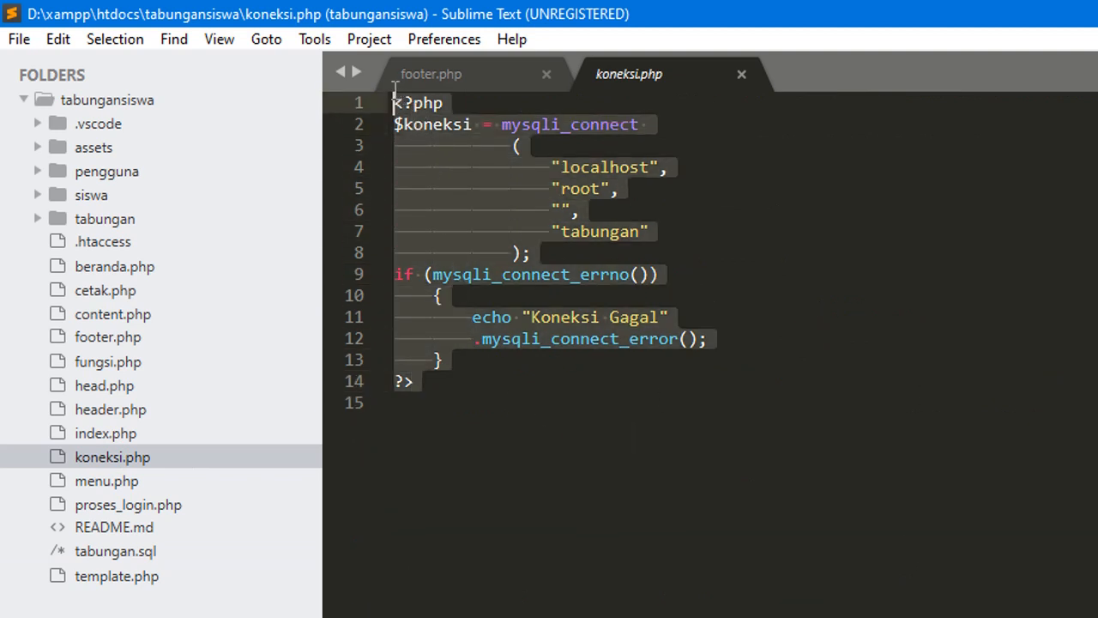
click(666, 449)
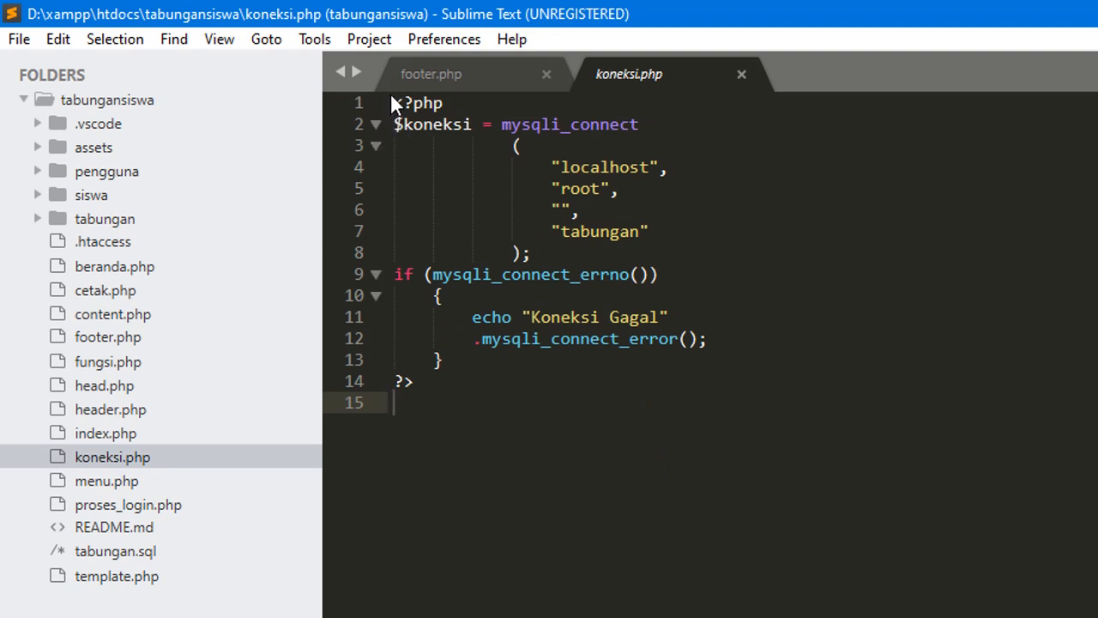
drag(400, 103, 482, 417)
click(521, 397)
drag(399, 103, 476, 414)
click(1008, 232)
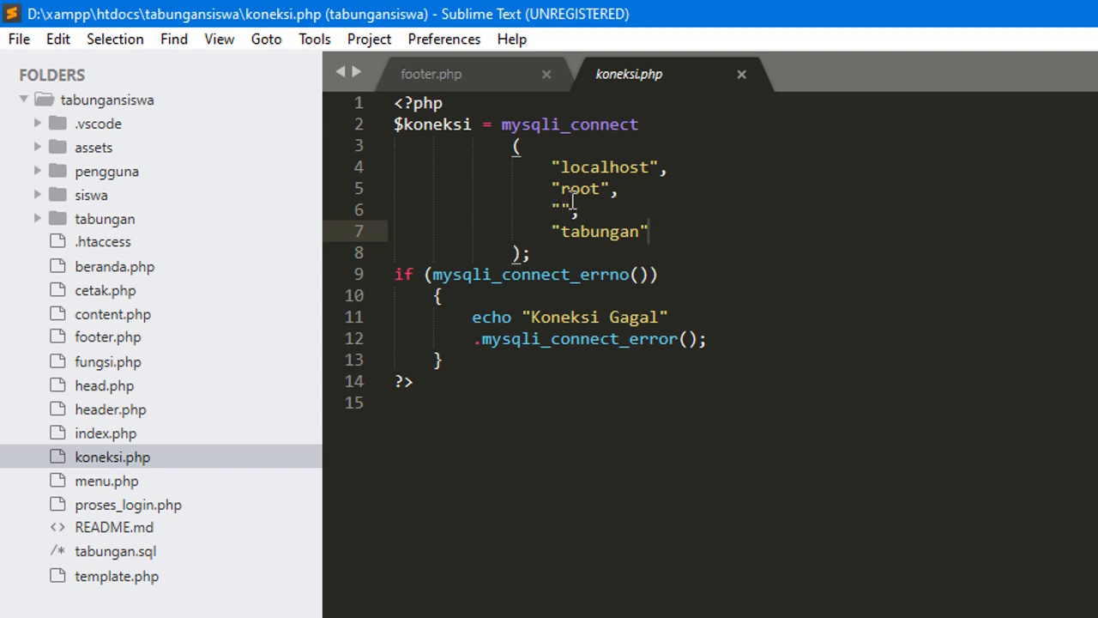
drag(562, 189, 601, 197)
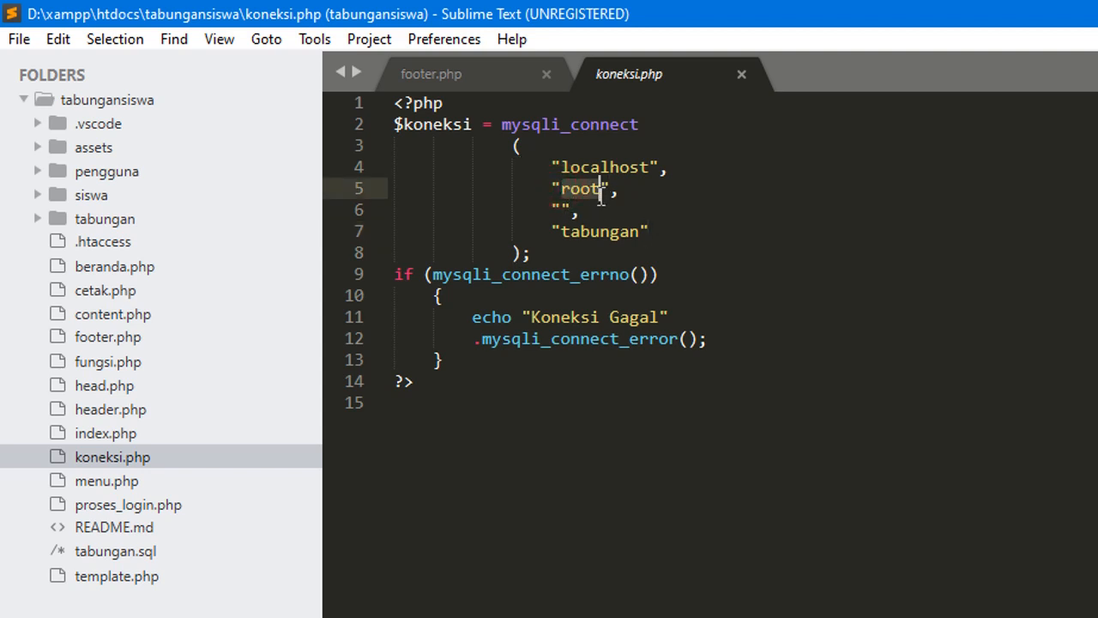
click(669, 201)
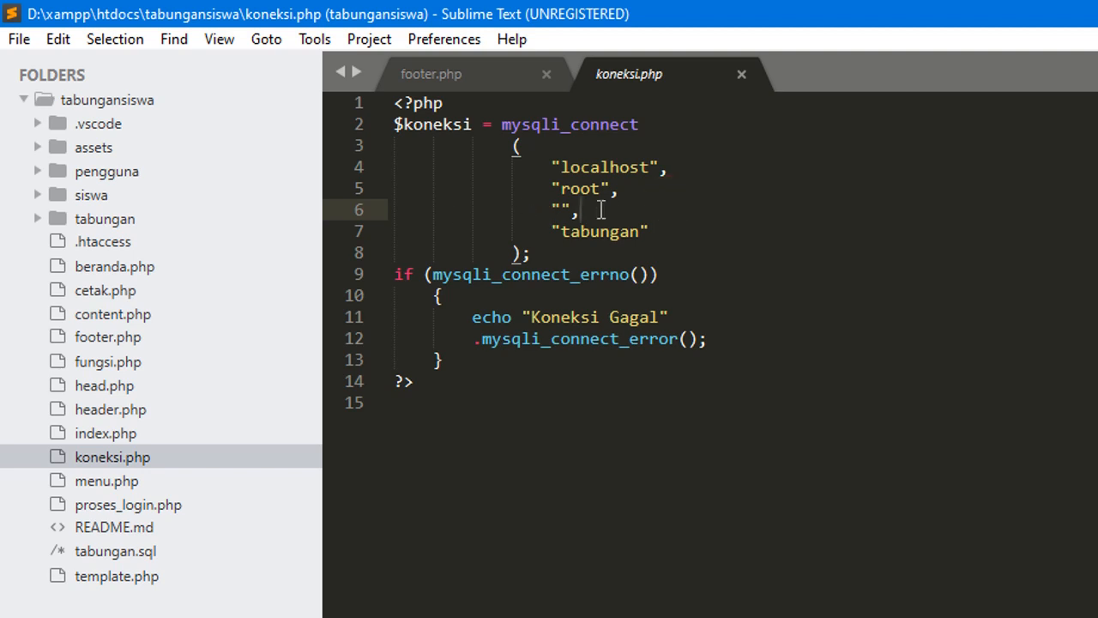
click(558, 209)
click(568, 232)
drag(568, 231, 639, 232)
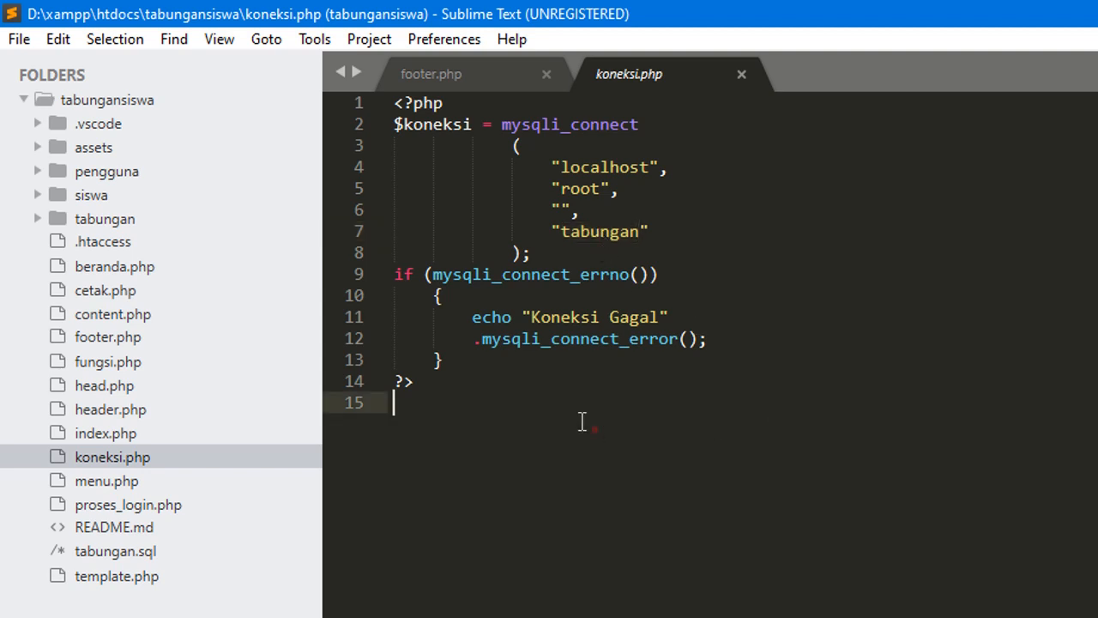
drag(581, 421, 397, 96)
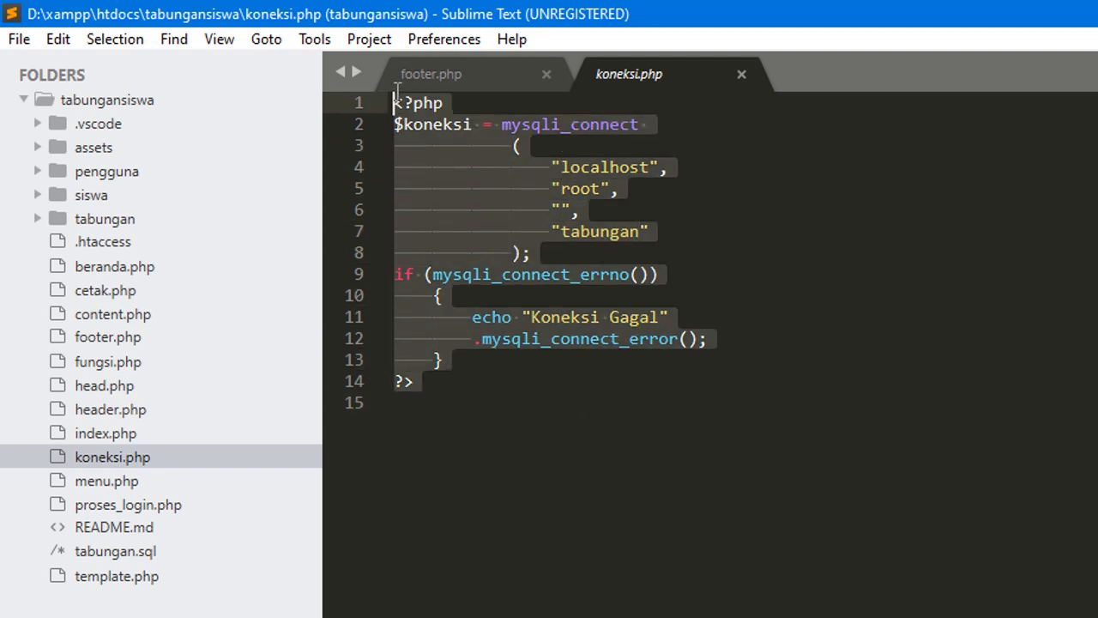
click(501, 419)
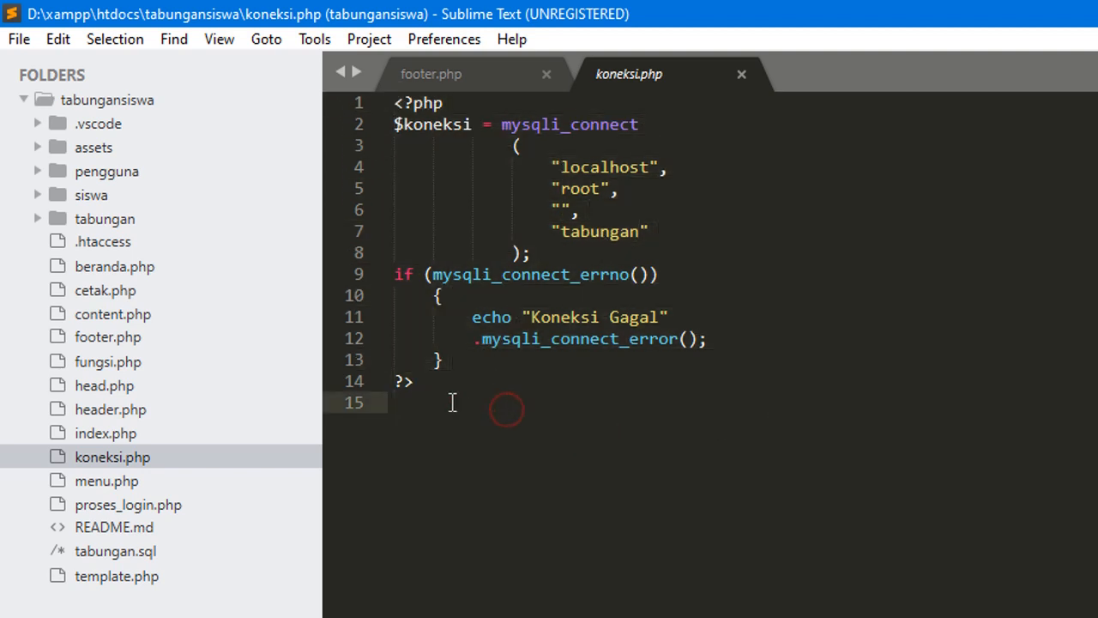
drag(460, 399, 390, 98)
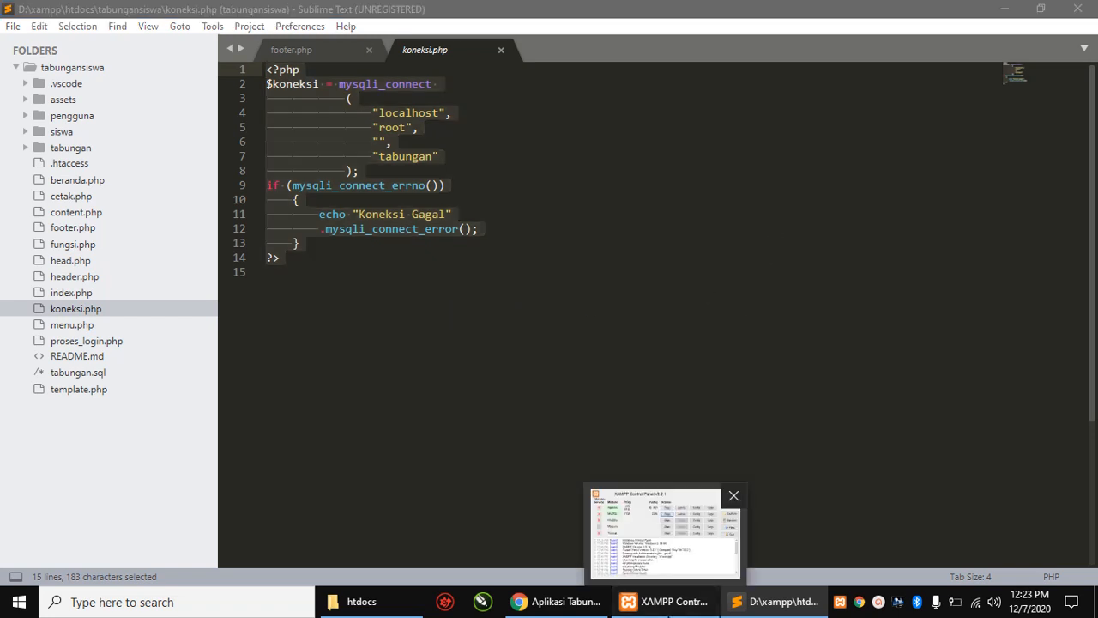
- Confirm Apache and MySQL are running on XAMPP 5.6.14, then minimize the Control Panel
click(665, 601)
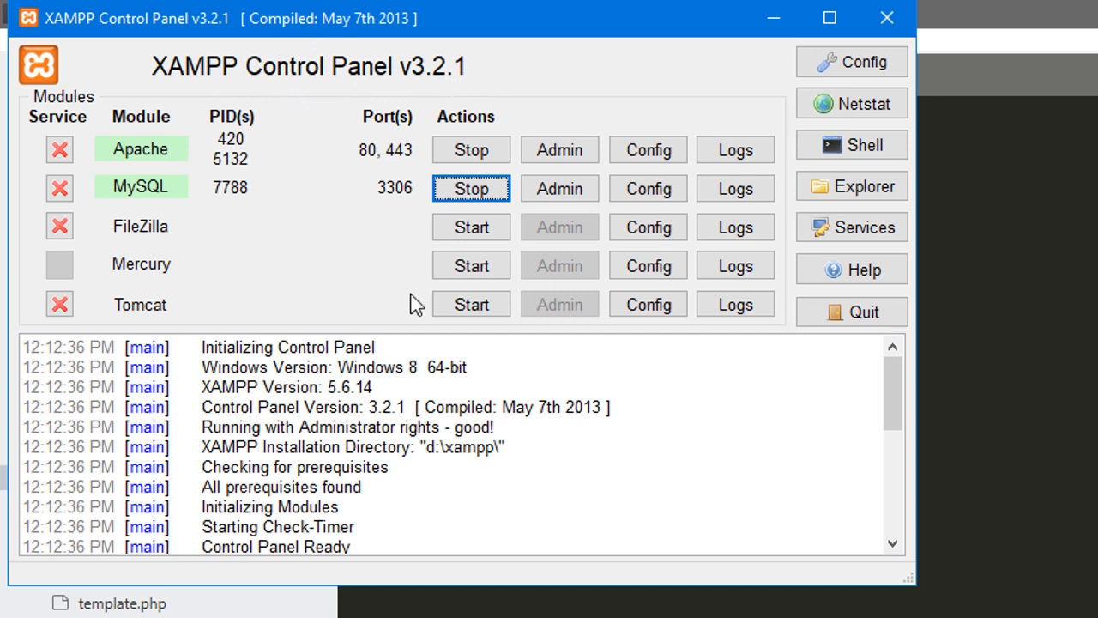
drag(392, 387, 263, 388)
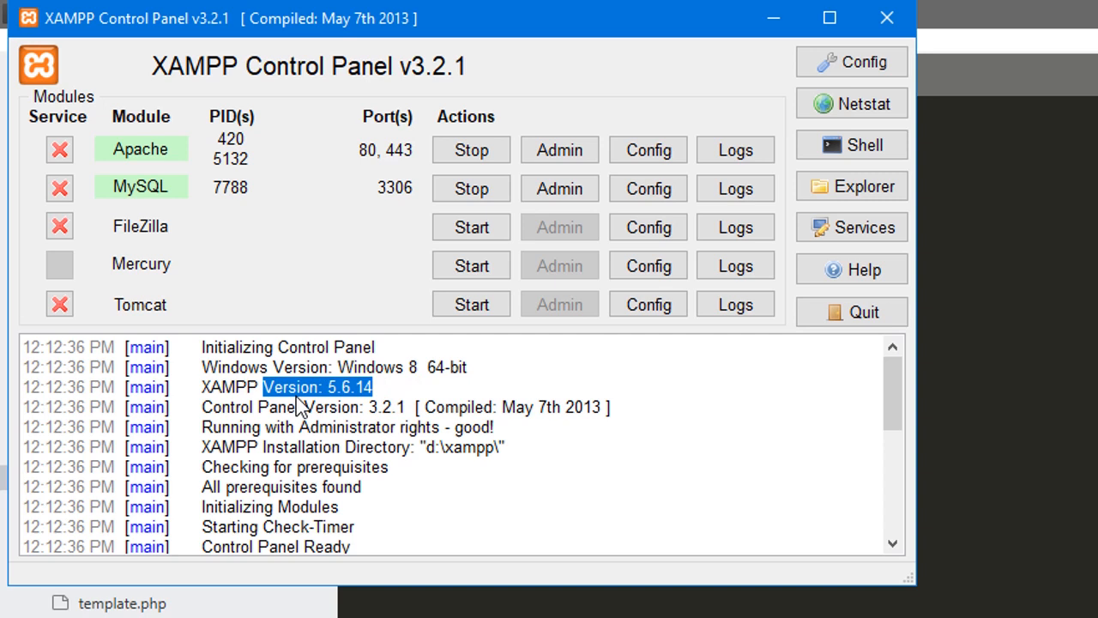
click(340, 388)
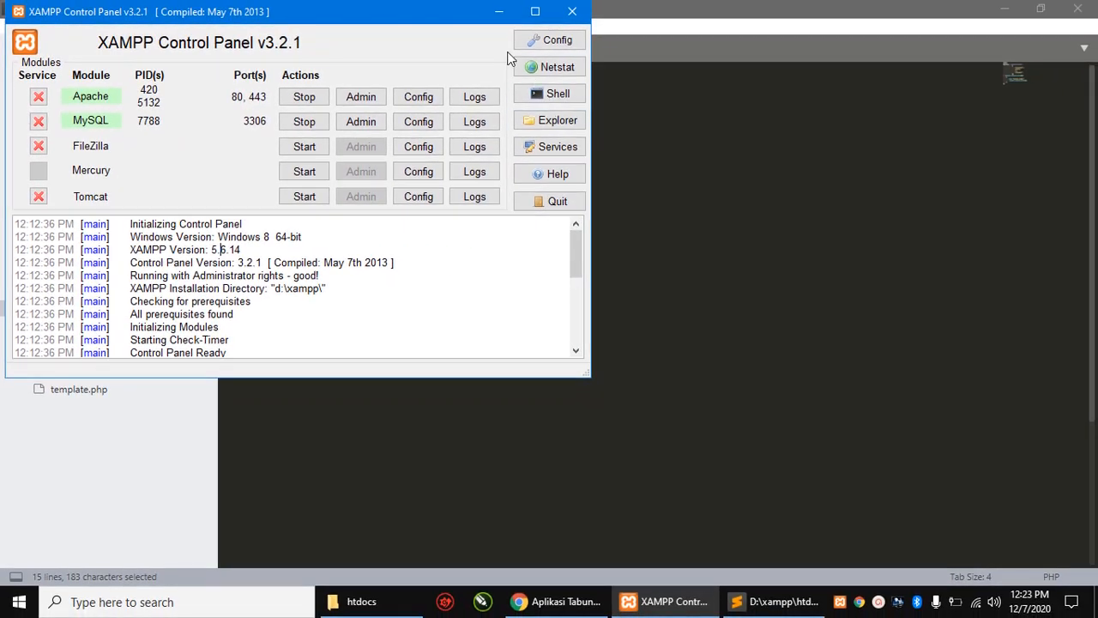
click(499, 14)
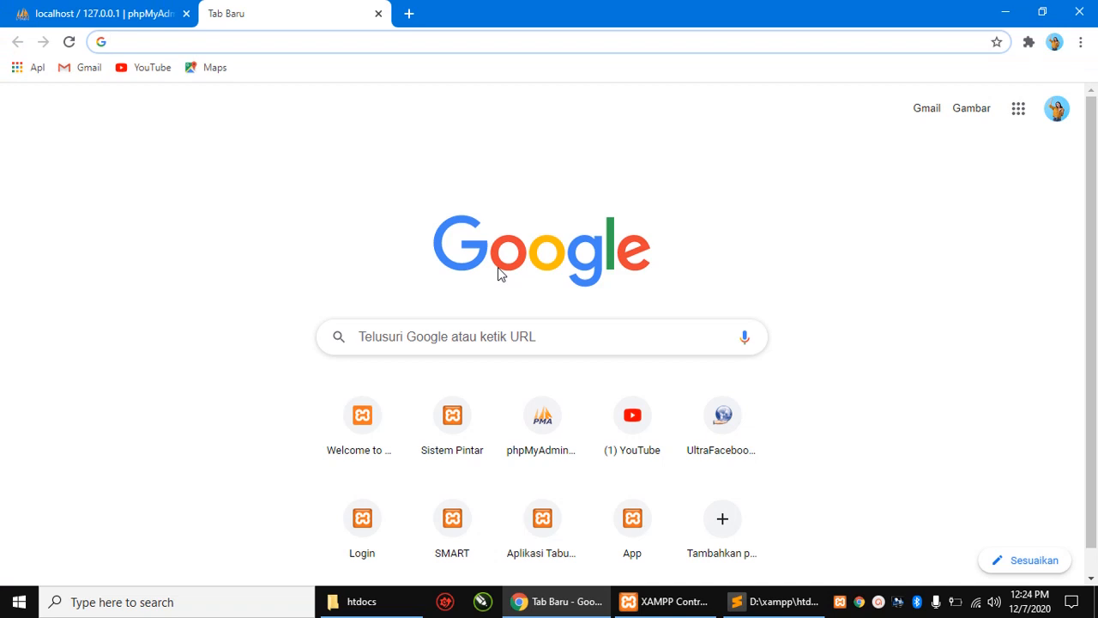
- Load localhost/phpmyadmin in the new Chrome tab
click(305, 42)
text(localhost)
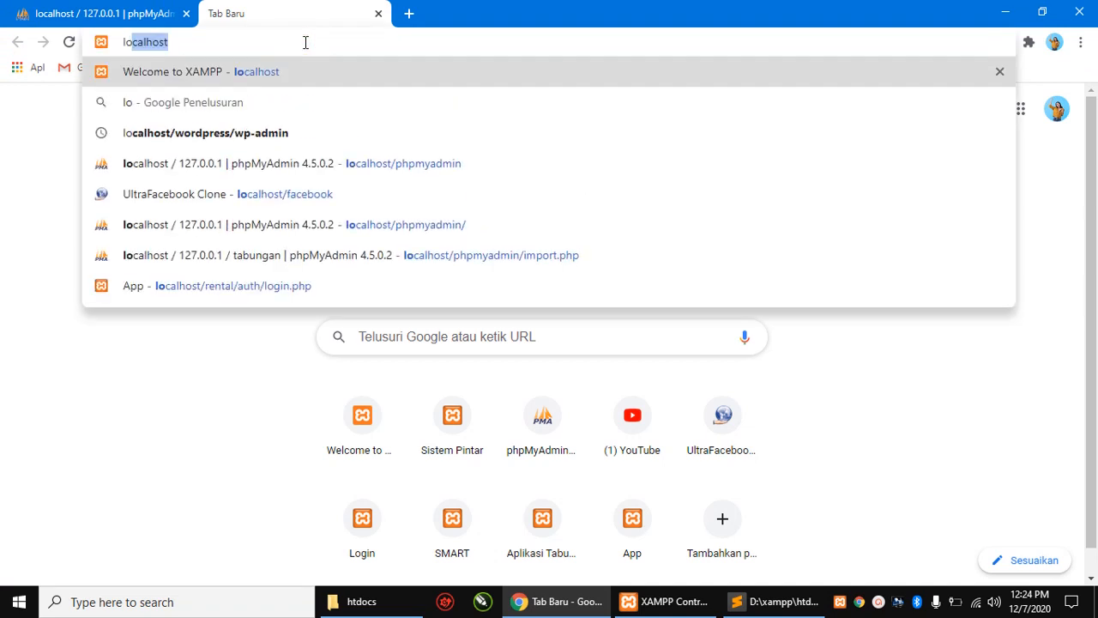
text(/p)
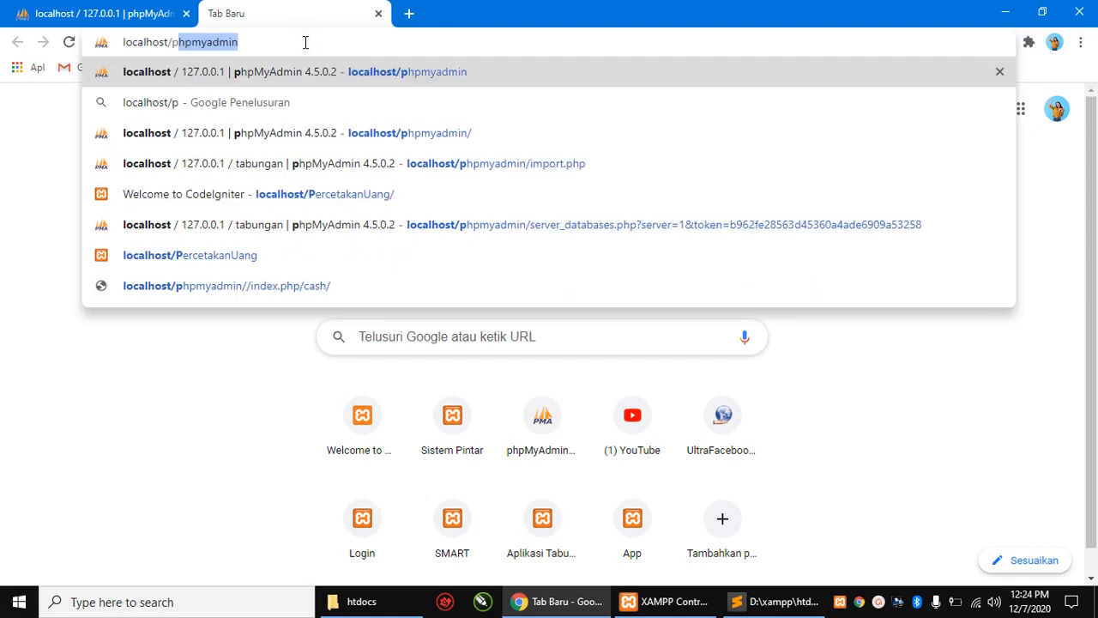
click(305, 42)
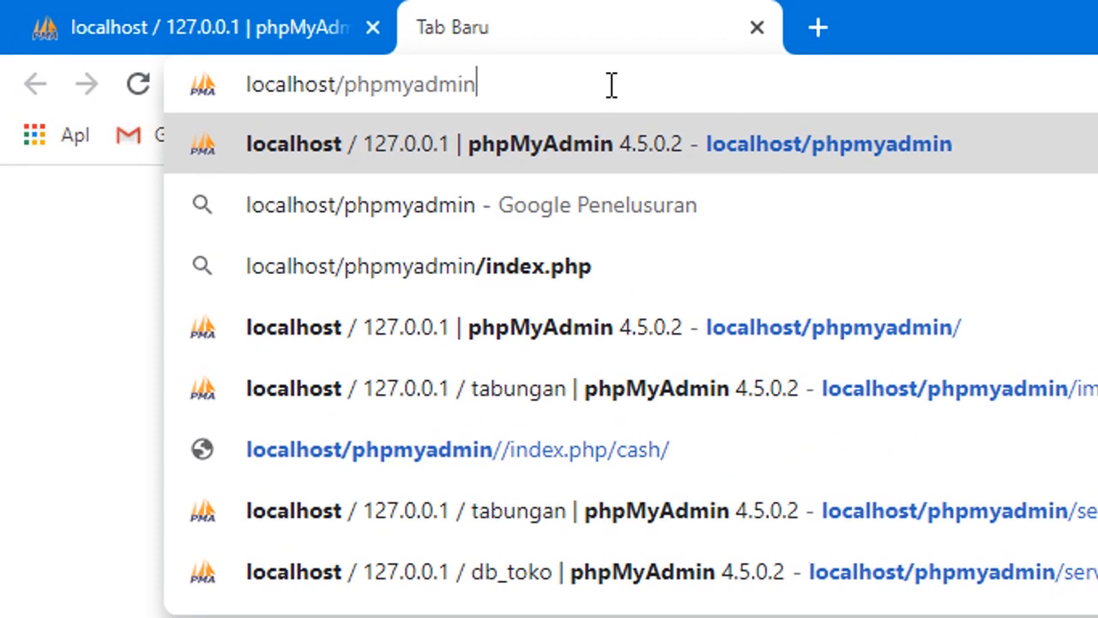
key(Return)
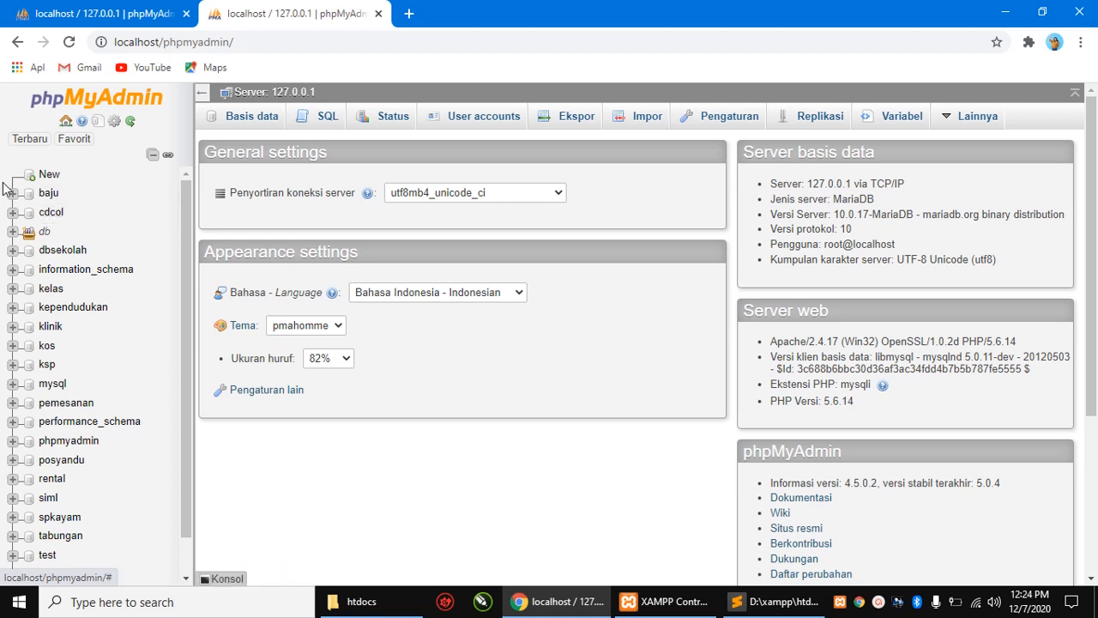
- Enter tabungan, the database name found in koneksi.php, as the new database, then go to Import
click(50, 178)
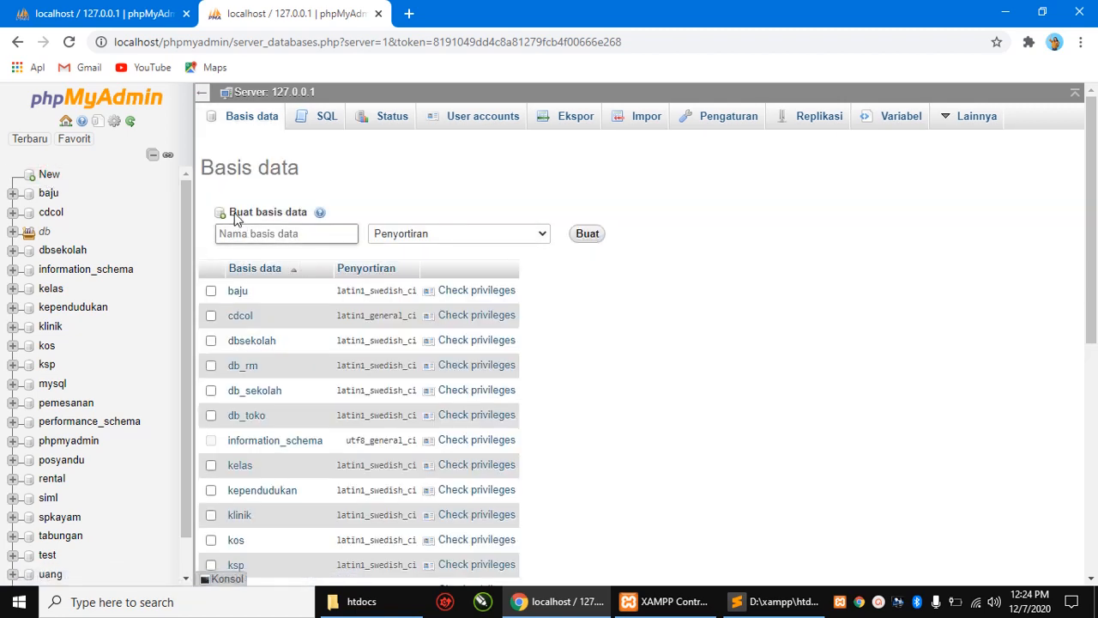
click(263, 235)
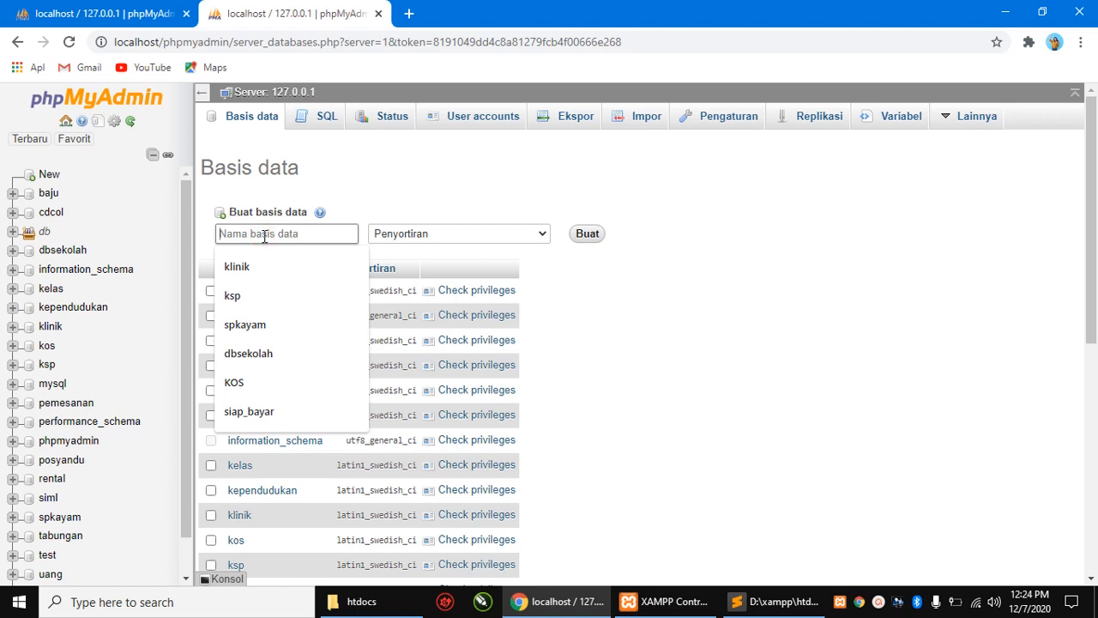
key(alt+Tab)
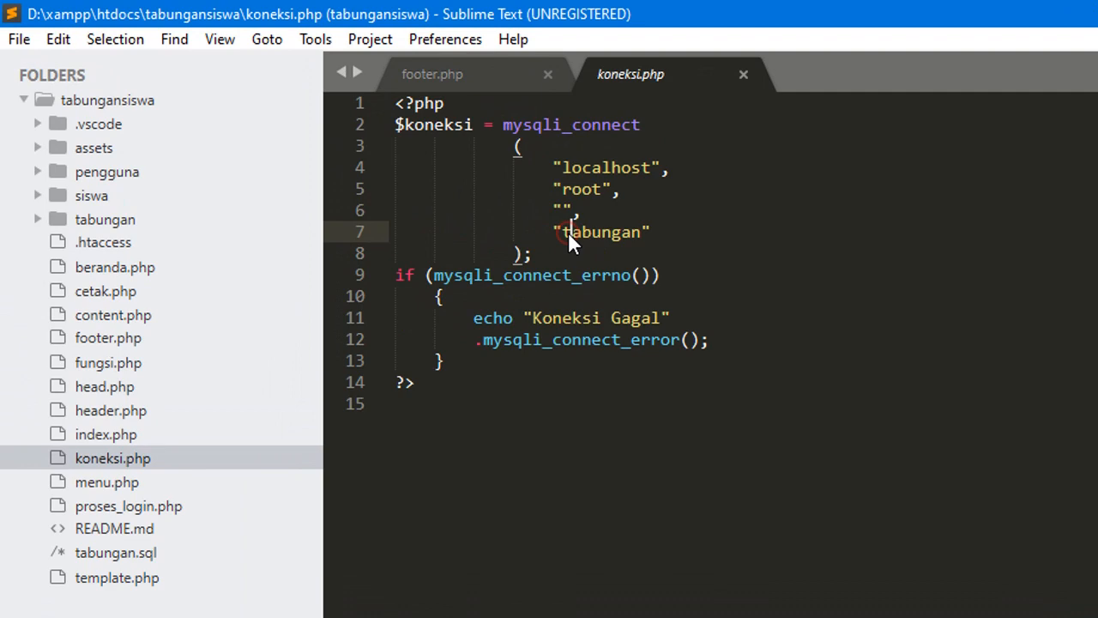
drag(563, 232, 647, 238)
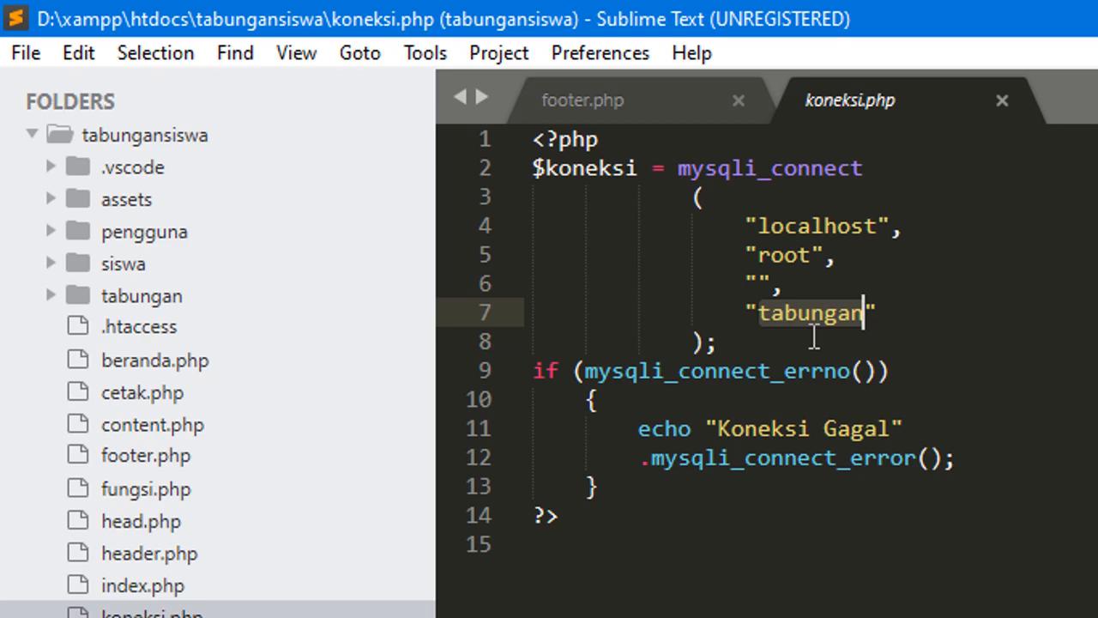
key(alt+Tab)
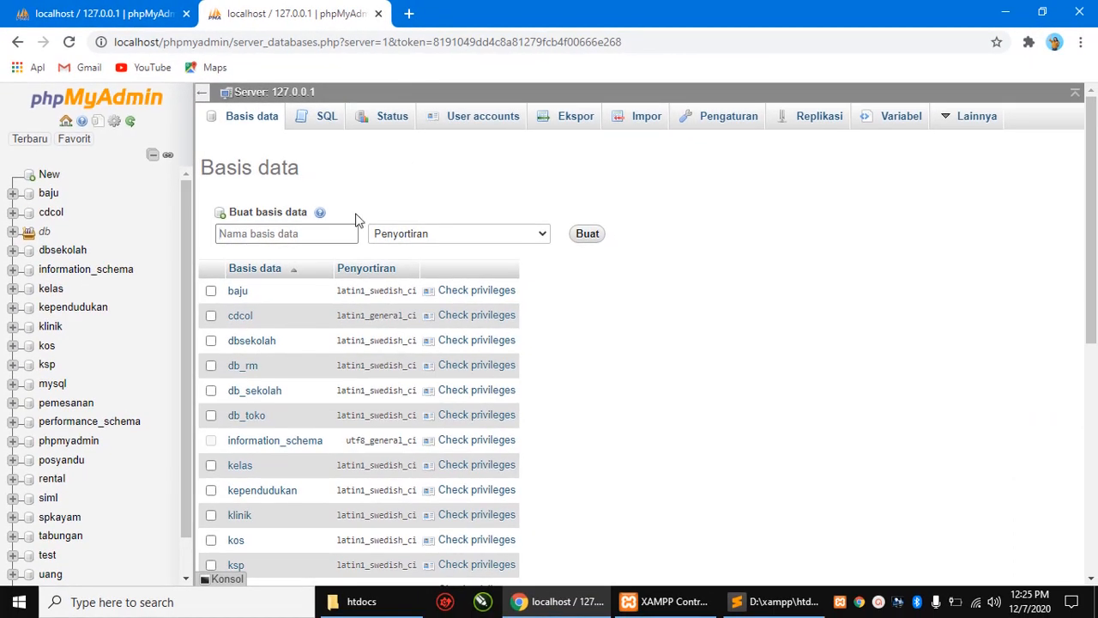
click(276, 231)
text(ta)
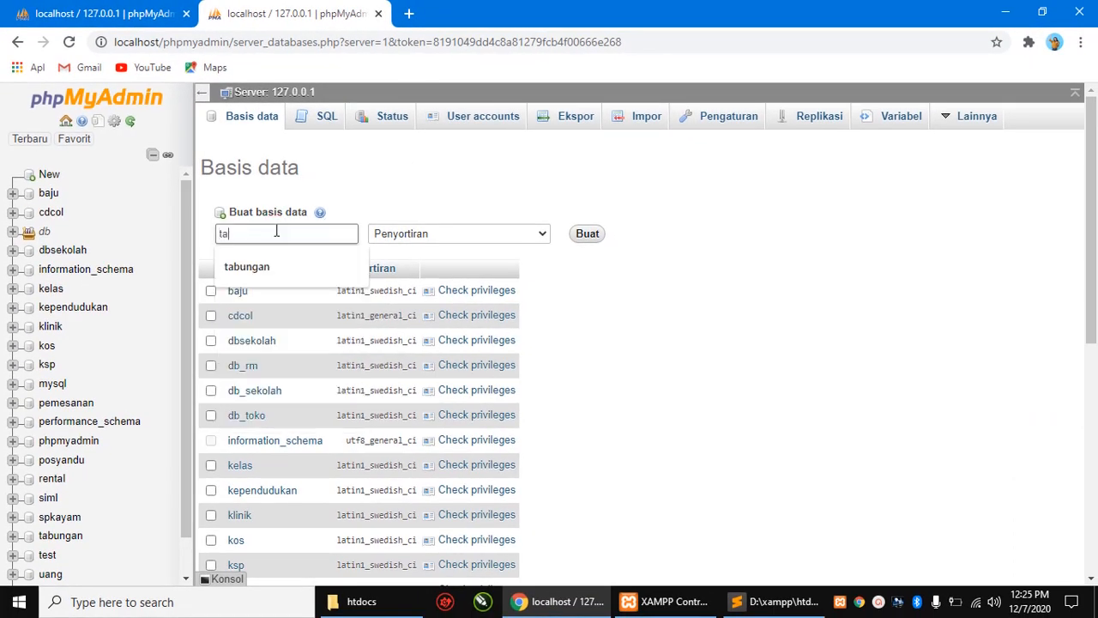
text(bungan)
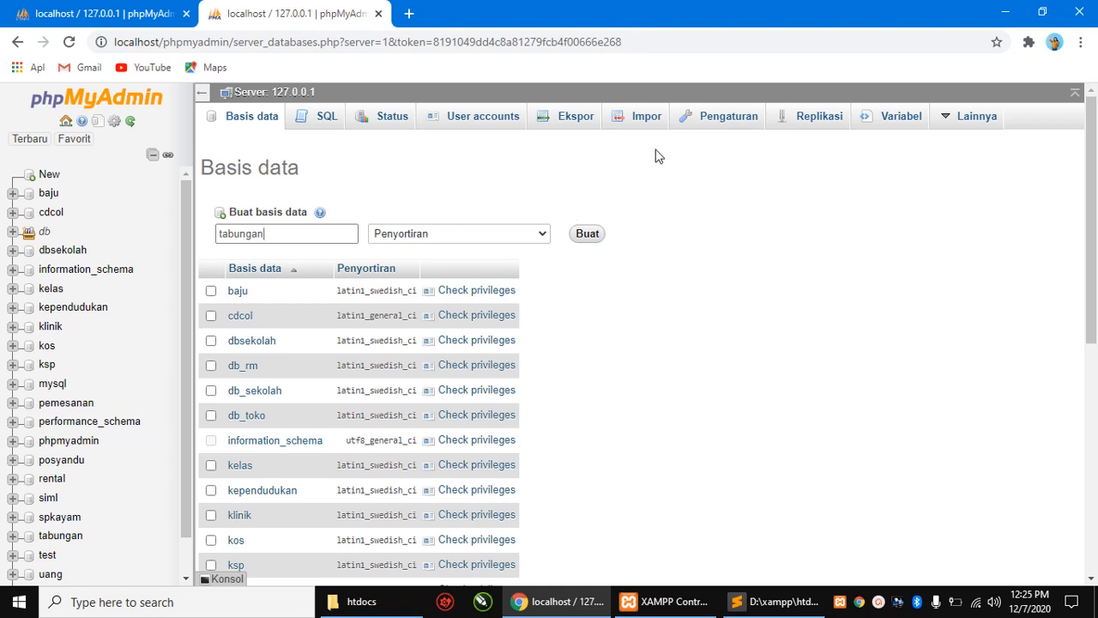
click(639, 120)
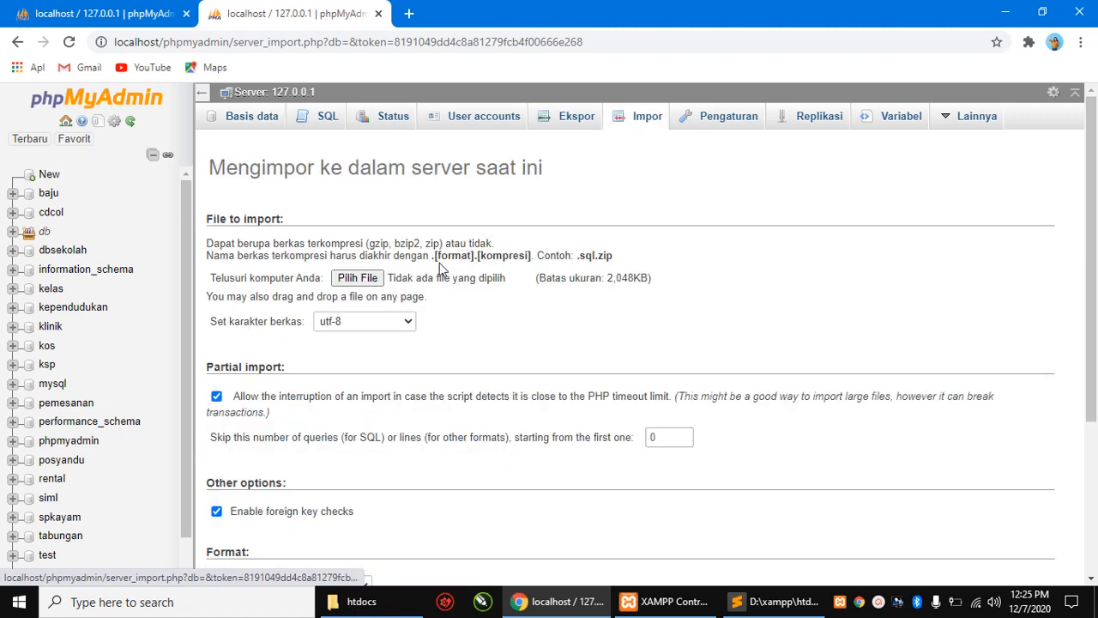
- Choose D:\xampp\htdocs\tabungansiswa\tabungan.sql as the file to import
click(365, 279)
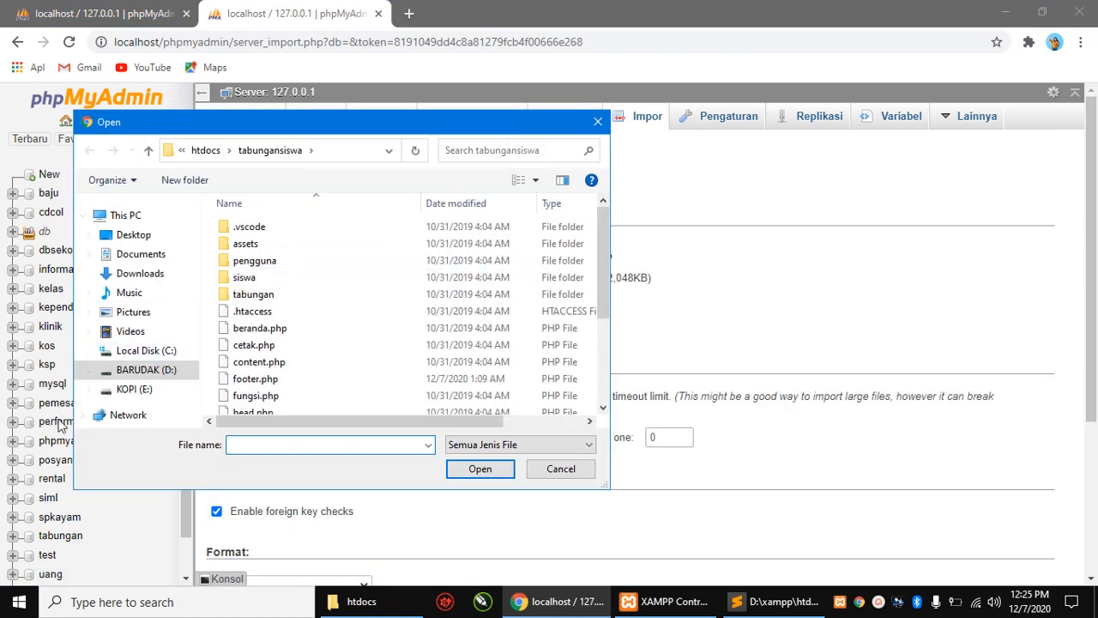
click(163, 378)
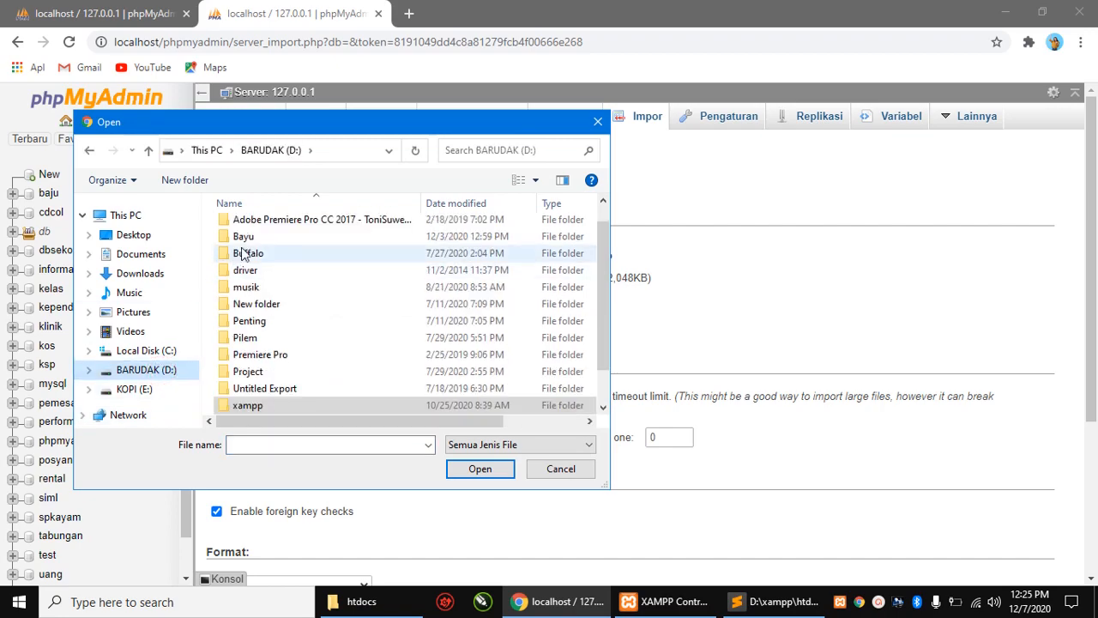
scroll(250, 360, down, 1)
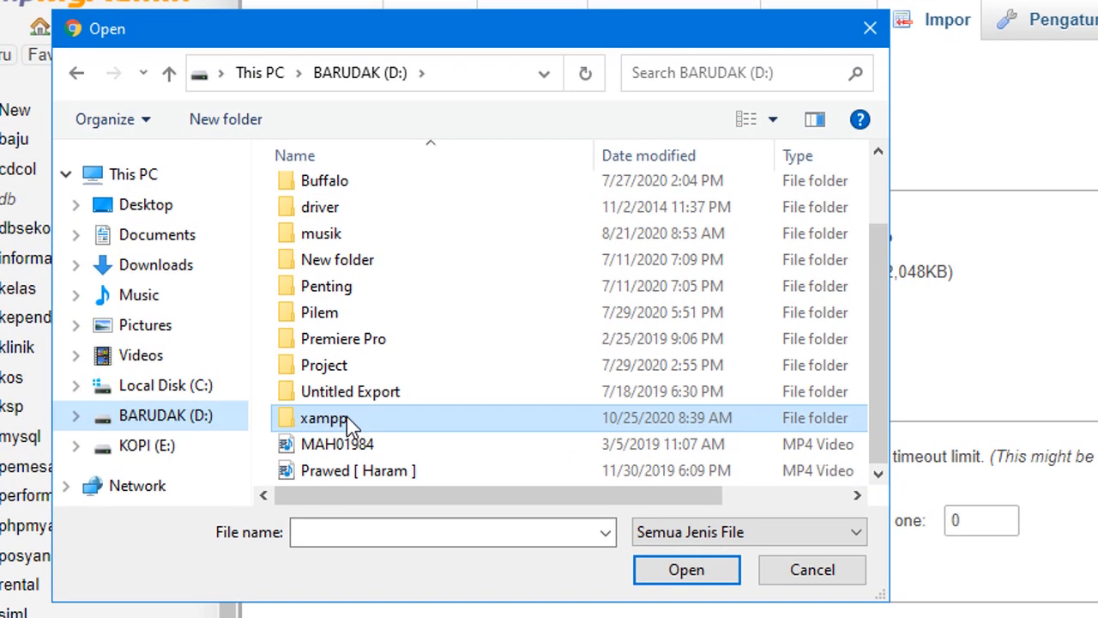
double_click(251, 374)
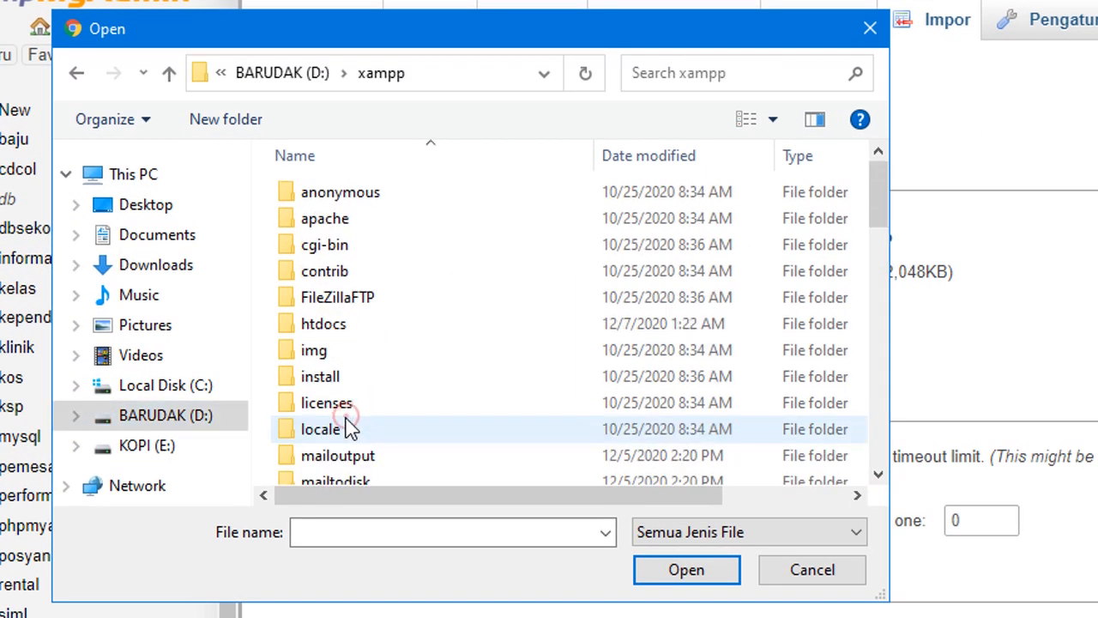
double_click(345, 333)
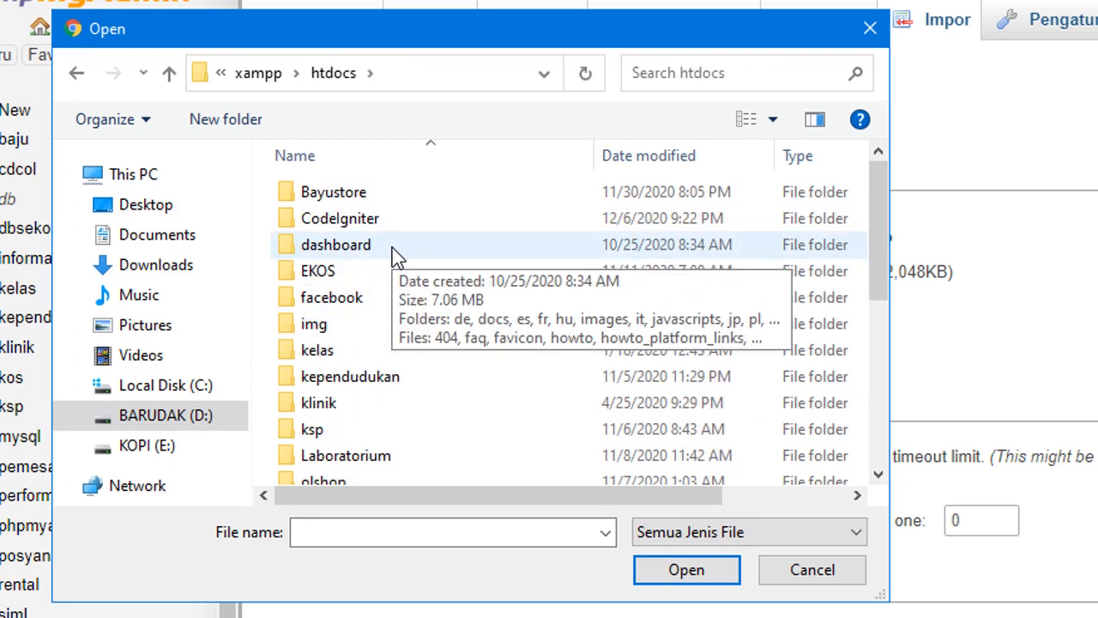
scroll(392, 253, down, 3)
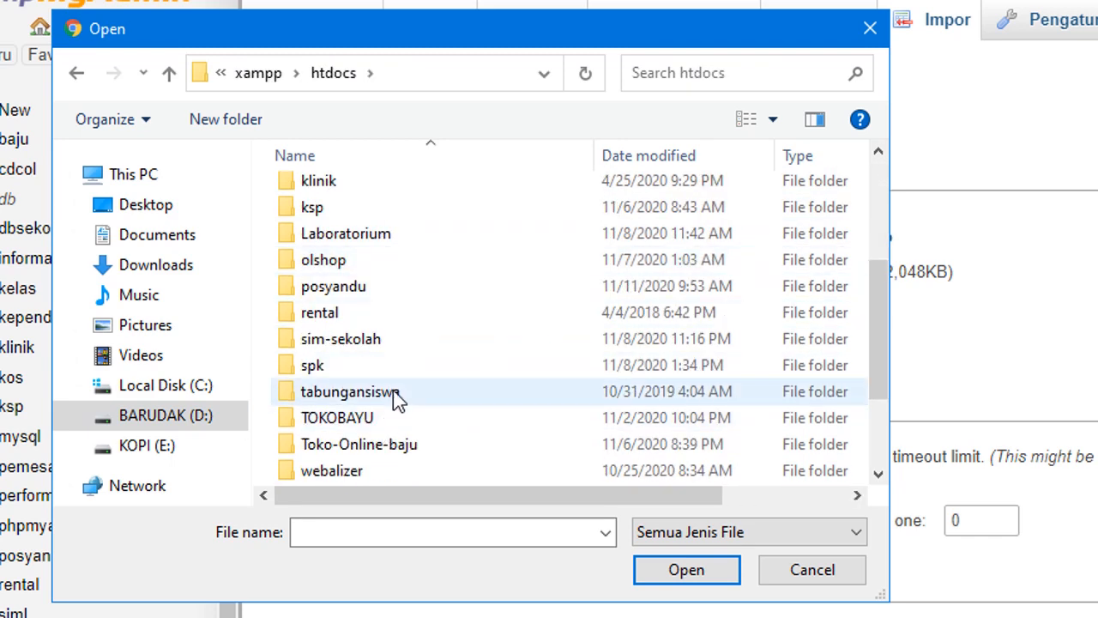
double_click(391, 391)
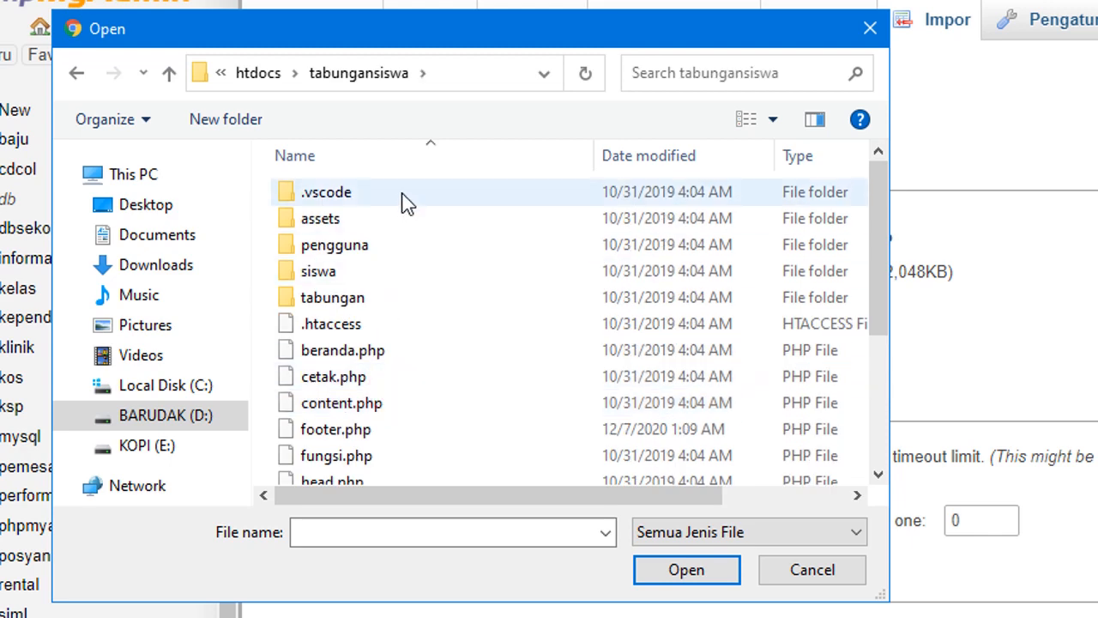
scroll(405, 202, down, 3)
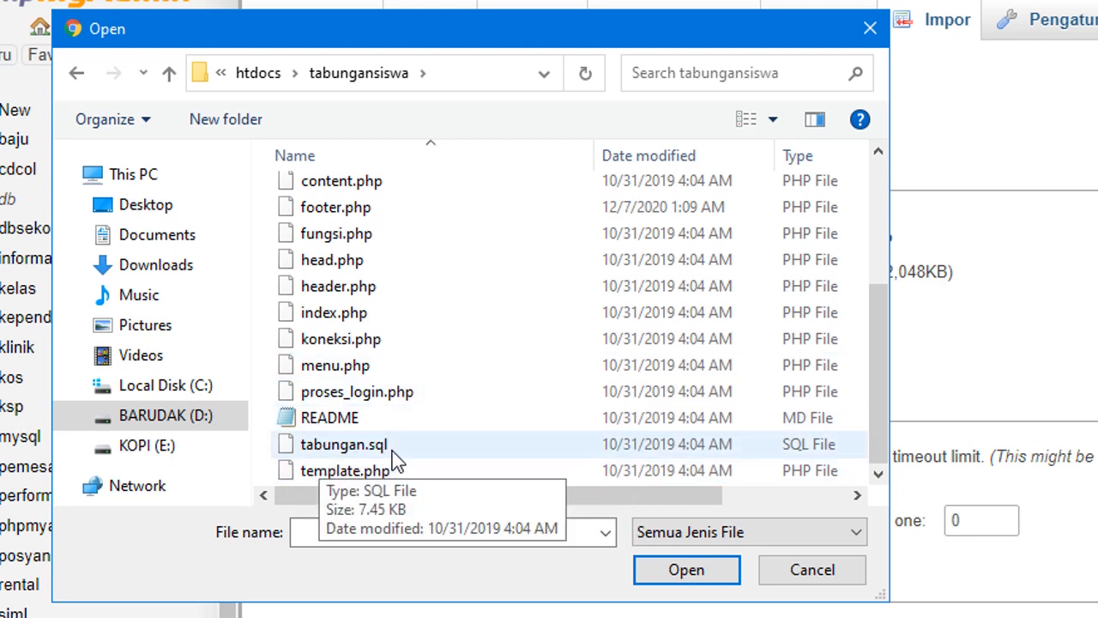
click(345, 446)
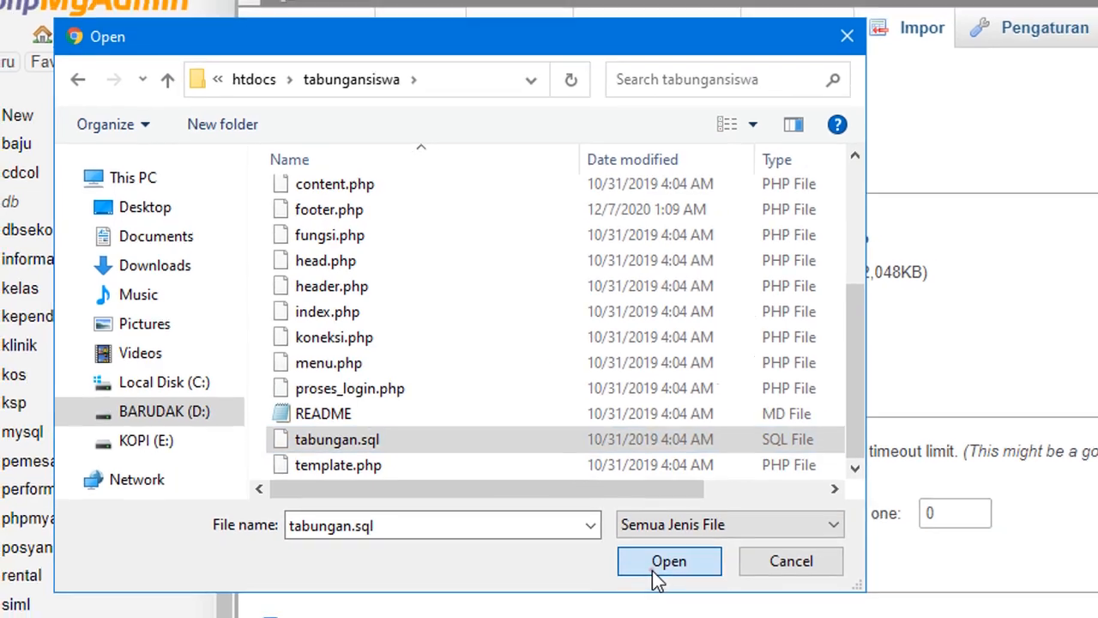
click(678, 575)
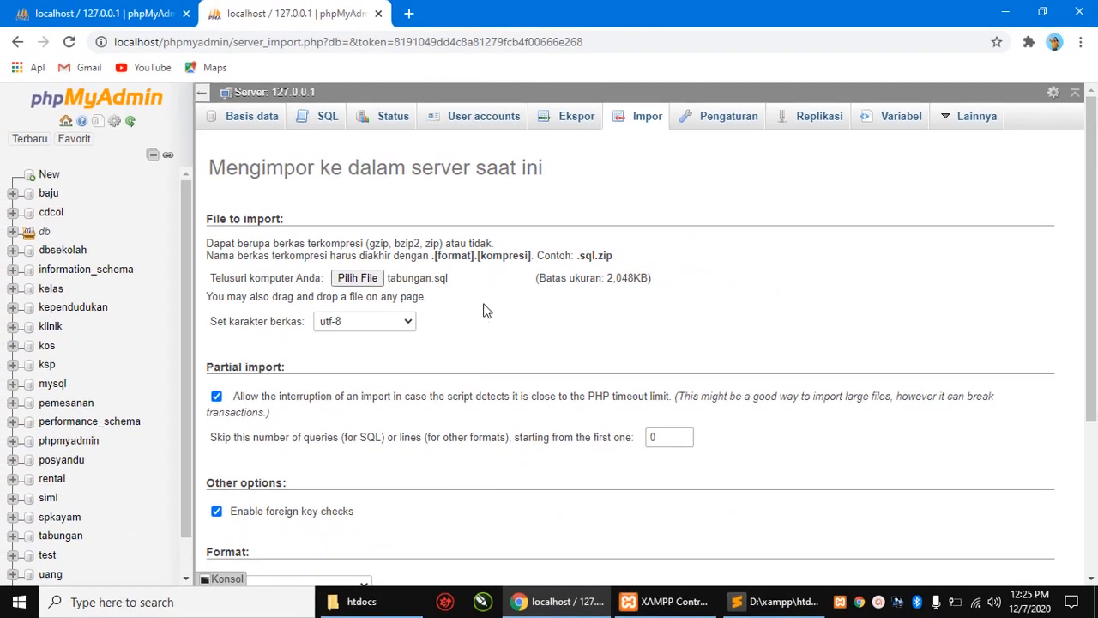
- Open the tabungan database to view its siswa, tabungan and user tables
scroll(483, 310, down, 3)
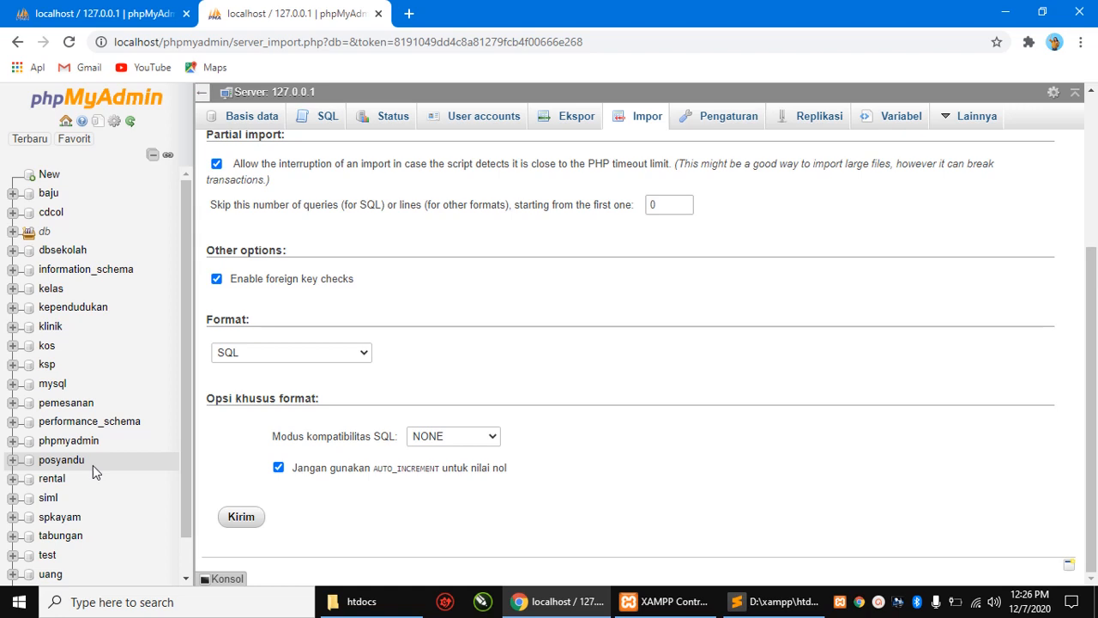
scroll(95, 513, down, 1)
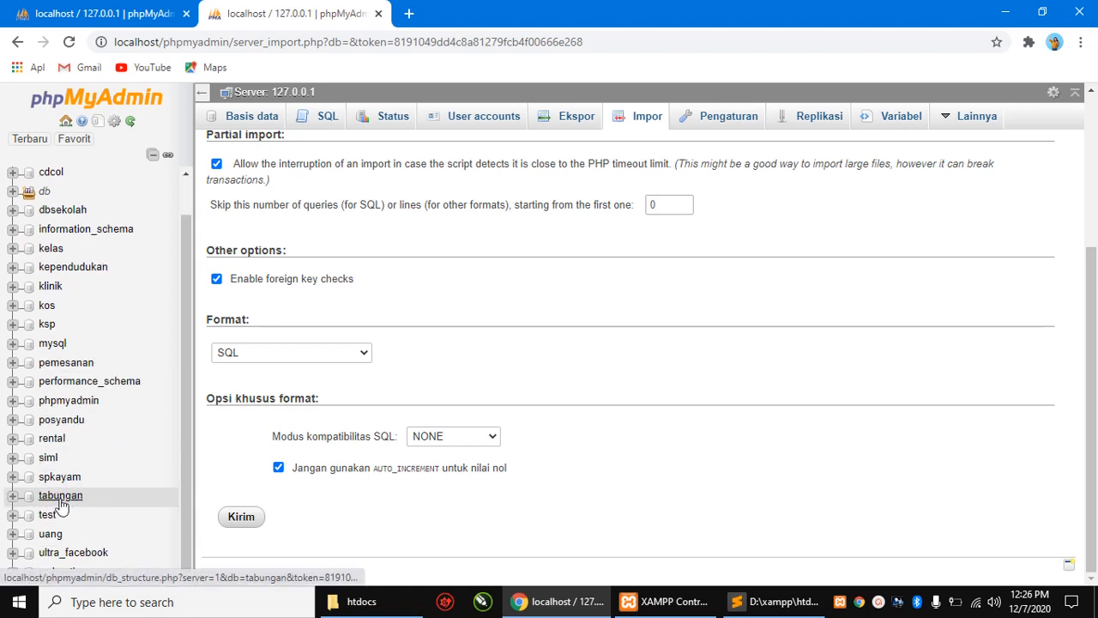
click(60, 503)
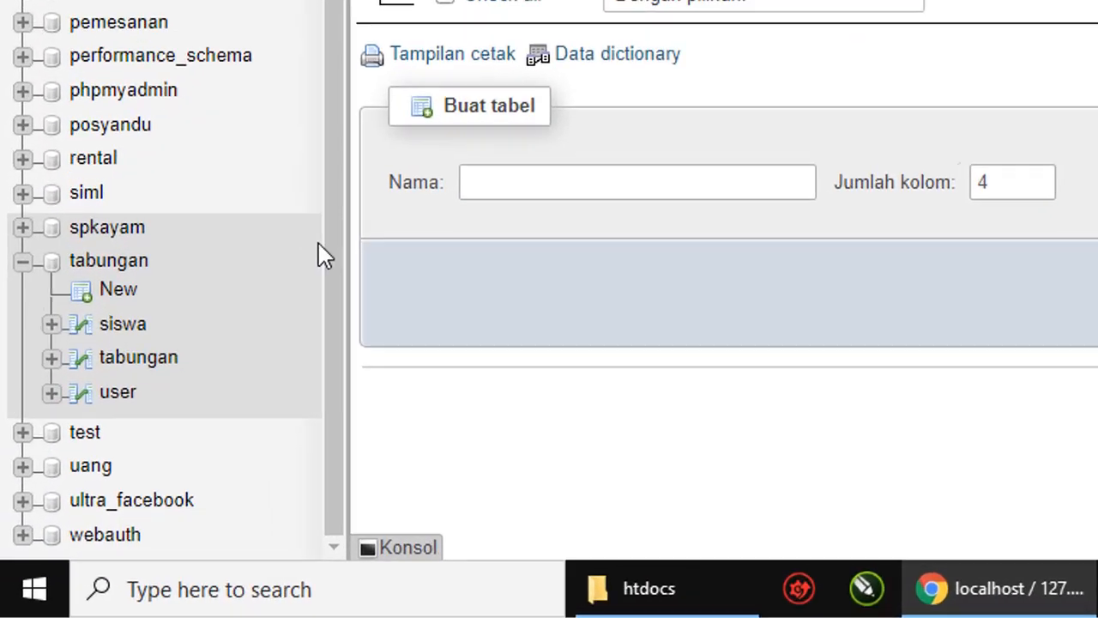
click(190, 384)
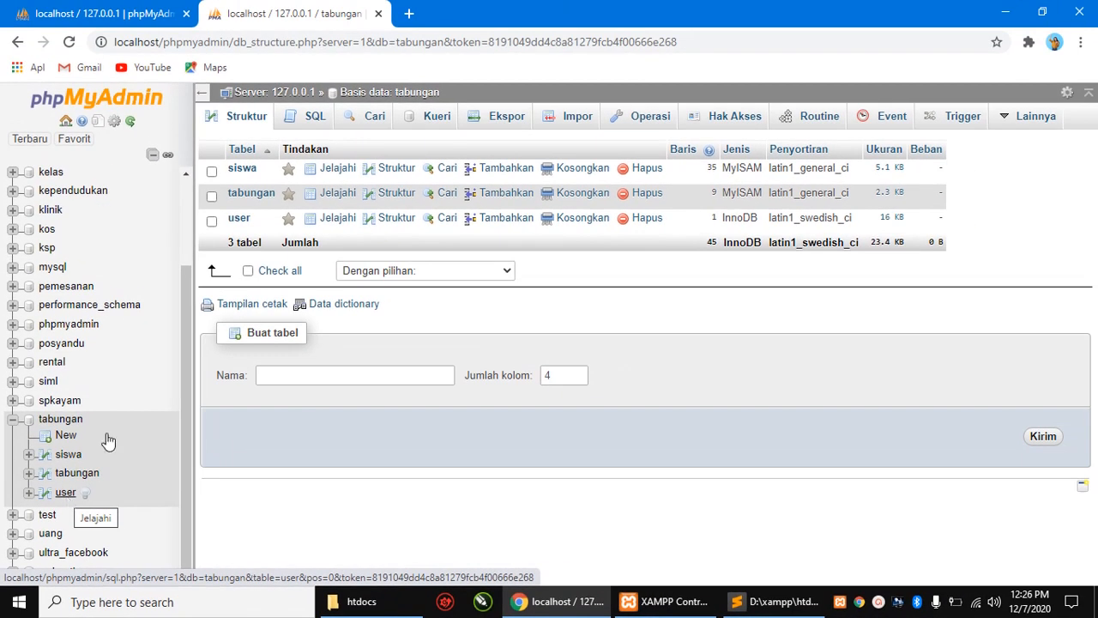
- Start a new tab's address with localhost, collapsing the project tree in Sublime Text meanwhile
click(409, 13)
click(403, 48)
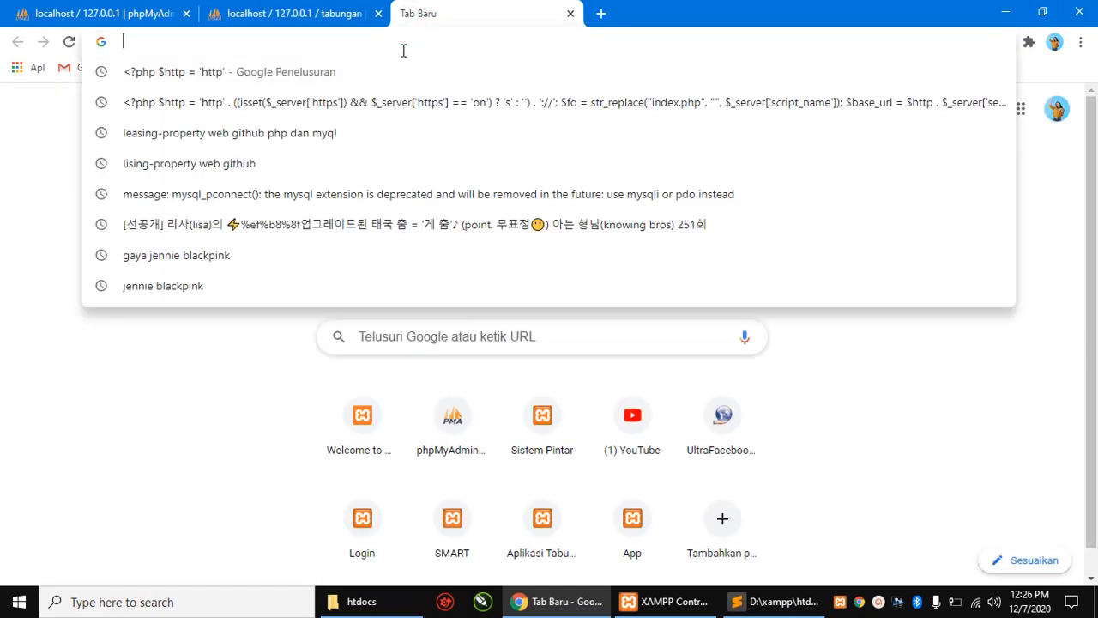
text(localhost)
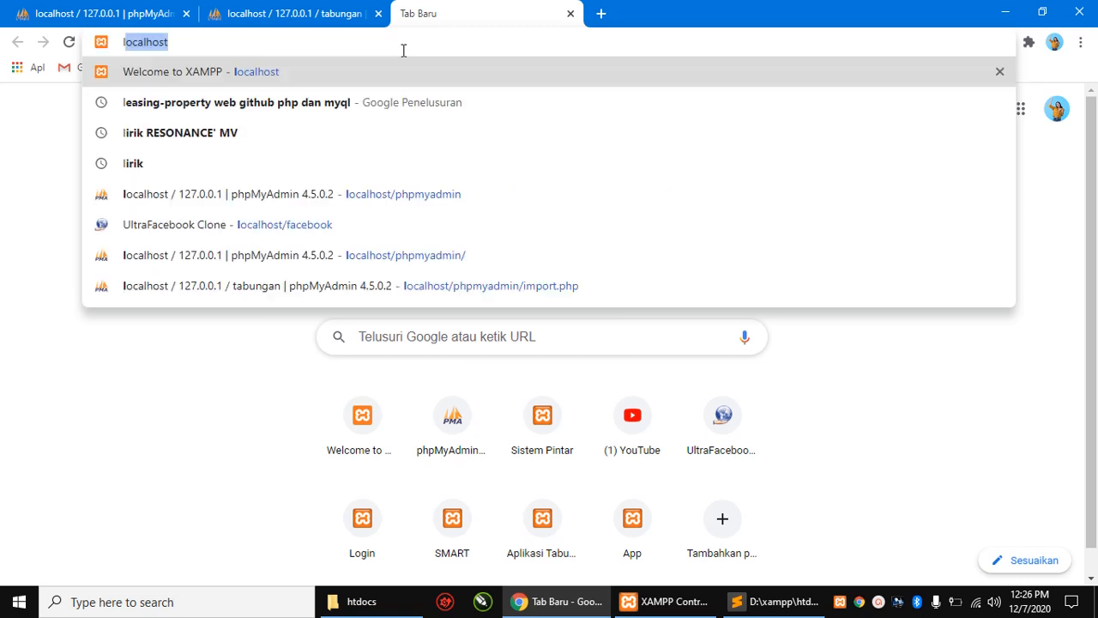
click(402, 50)
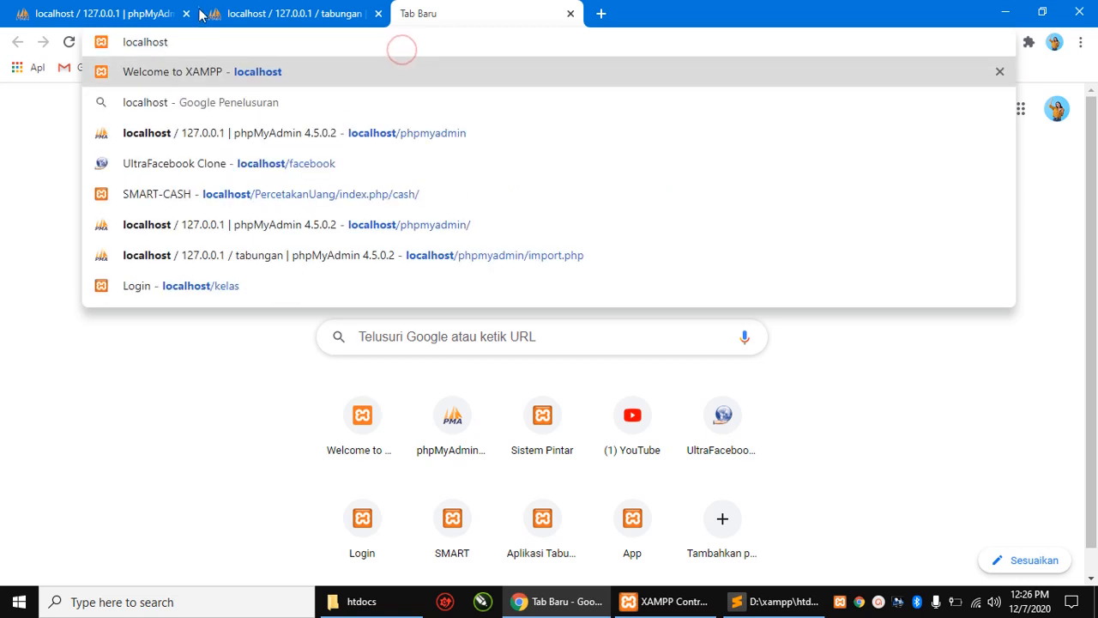
drag(200, 37, 113, 45)
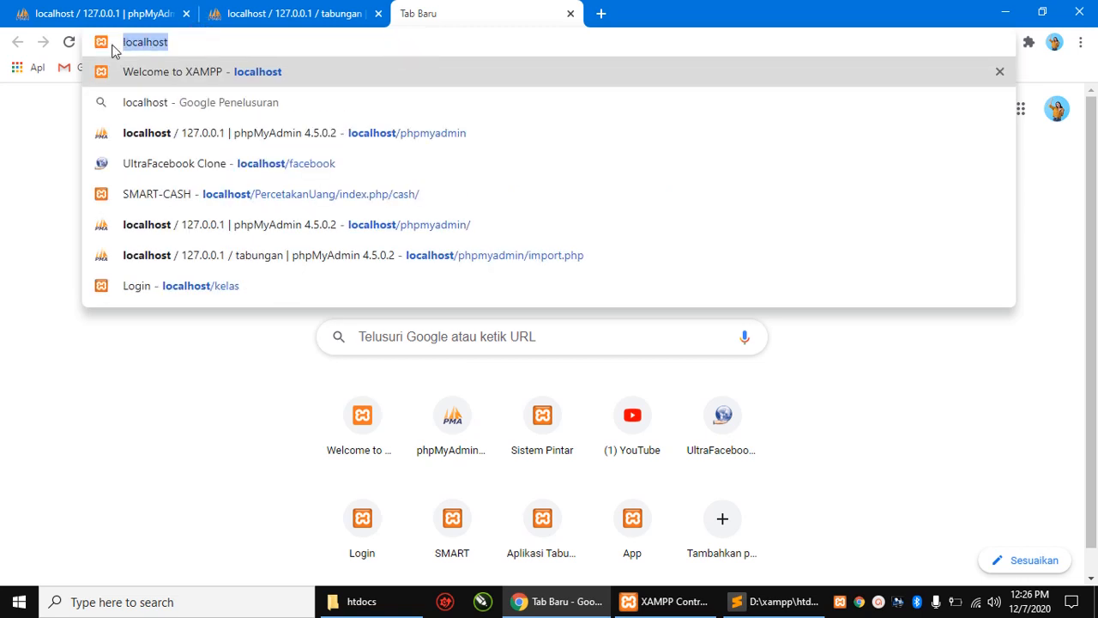
key(alt+Tab)
click(18, 68)
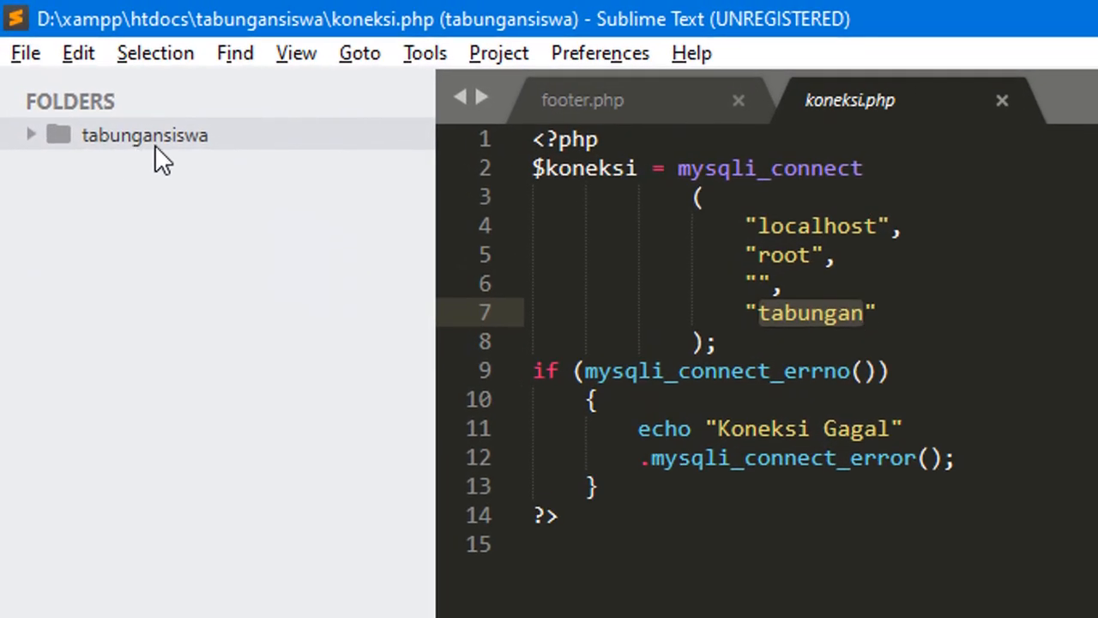
key(alt+Tab)
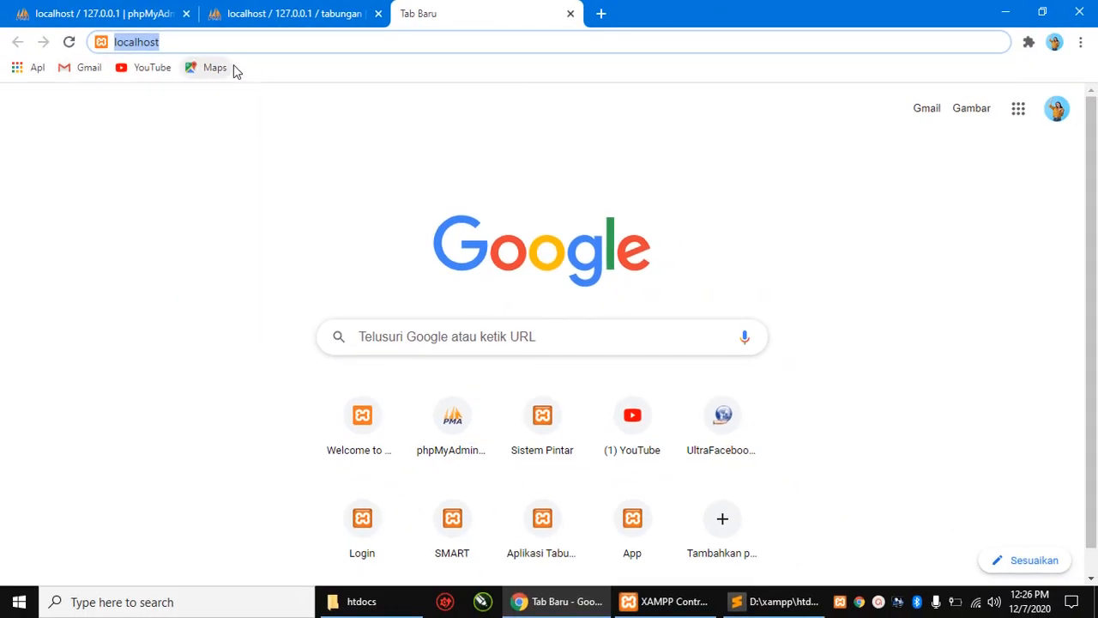
- Complete the address as localhost/tabungansiswa/, dropping siswa.html, and load it
click(231, 41)
text(/)
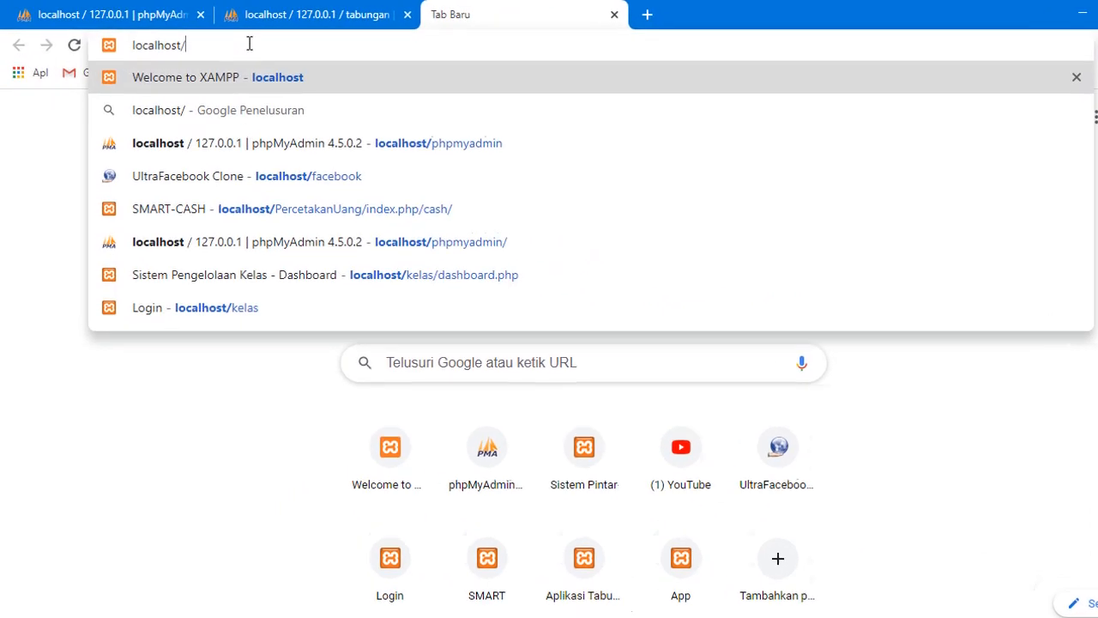
text(ta)
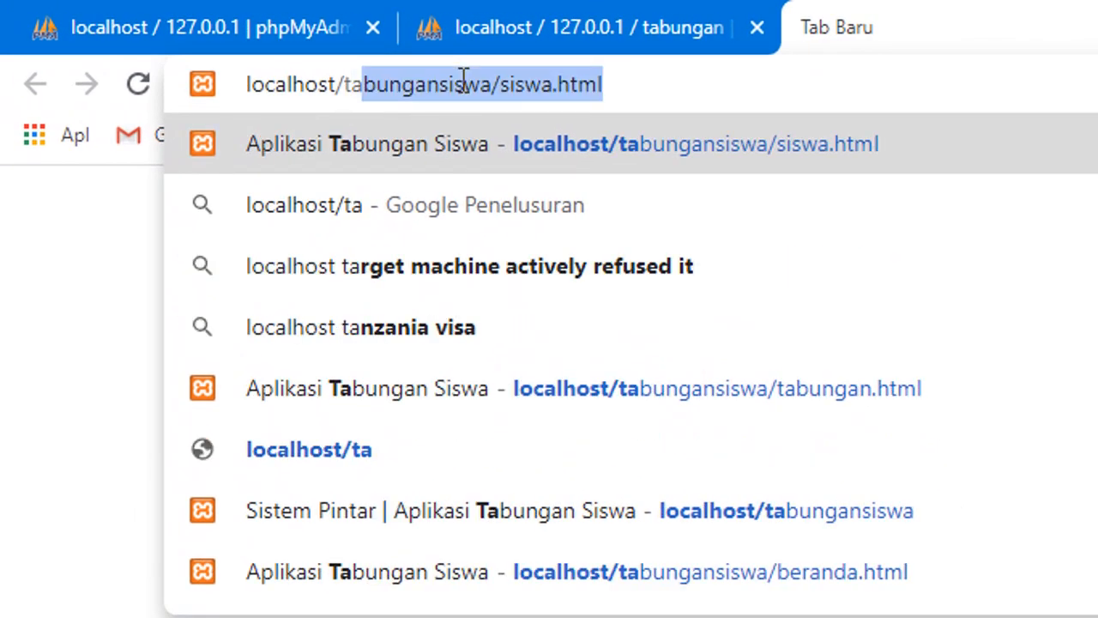
click(502, 83)
double_click(514, 83)
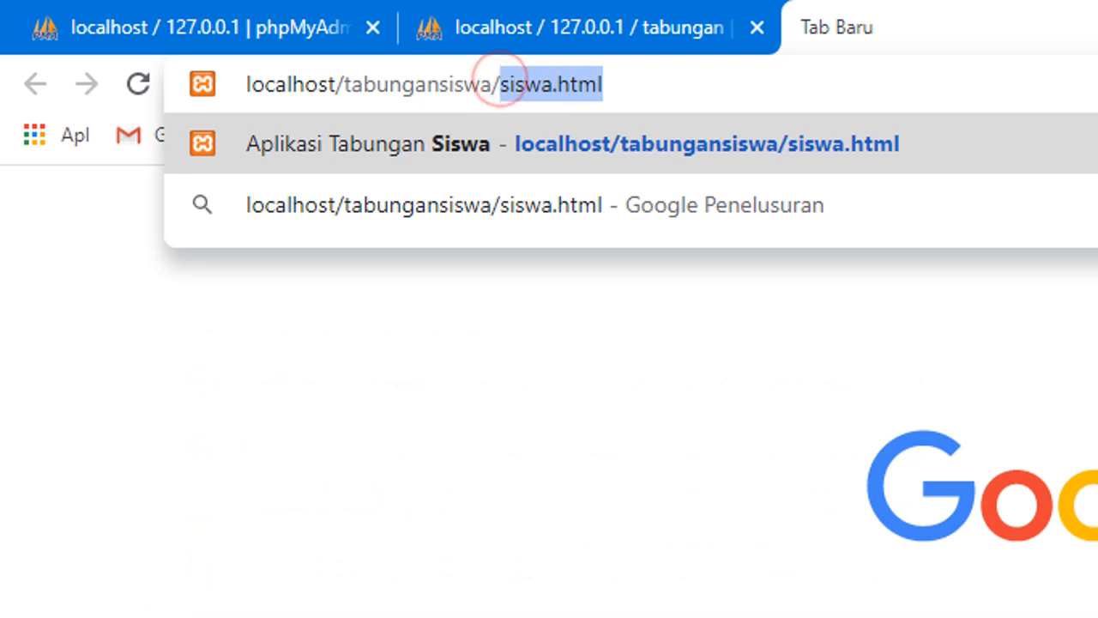
key(BackSpace)
drag(553, 84, 344, 77)
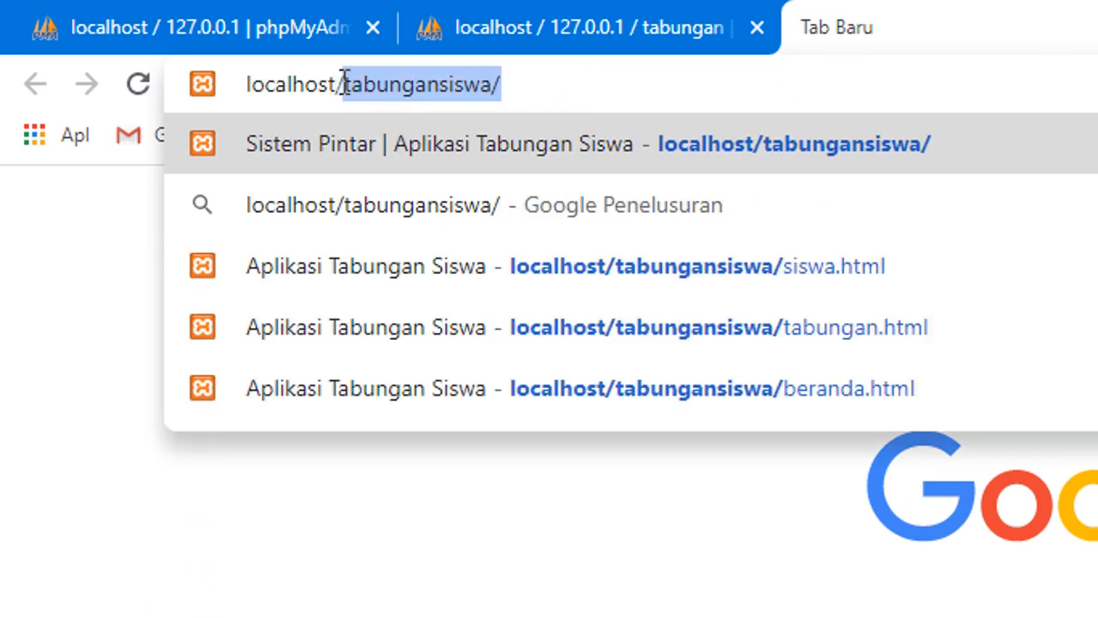
drag(245, 83, 360, 77)
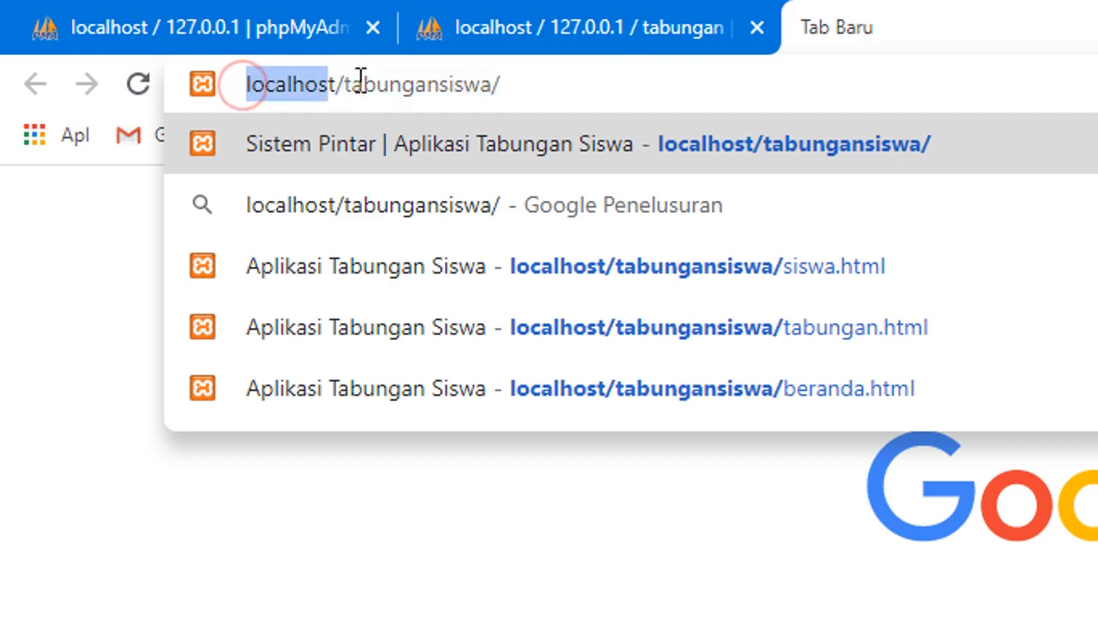
click(544, 86)
key(Return)
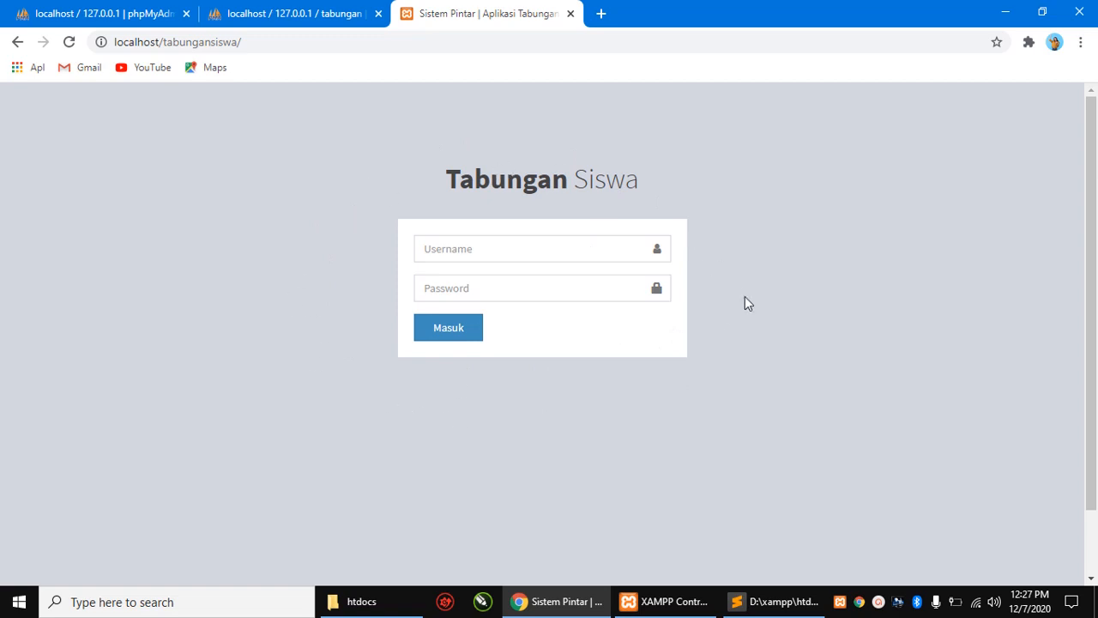
- Log in with username admin and the account password to reach the dashboard
click(478, 249)
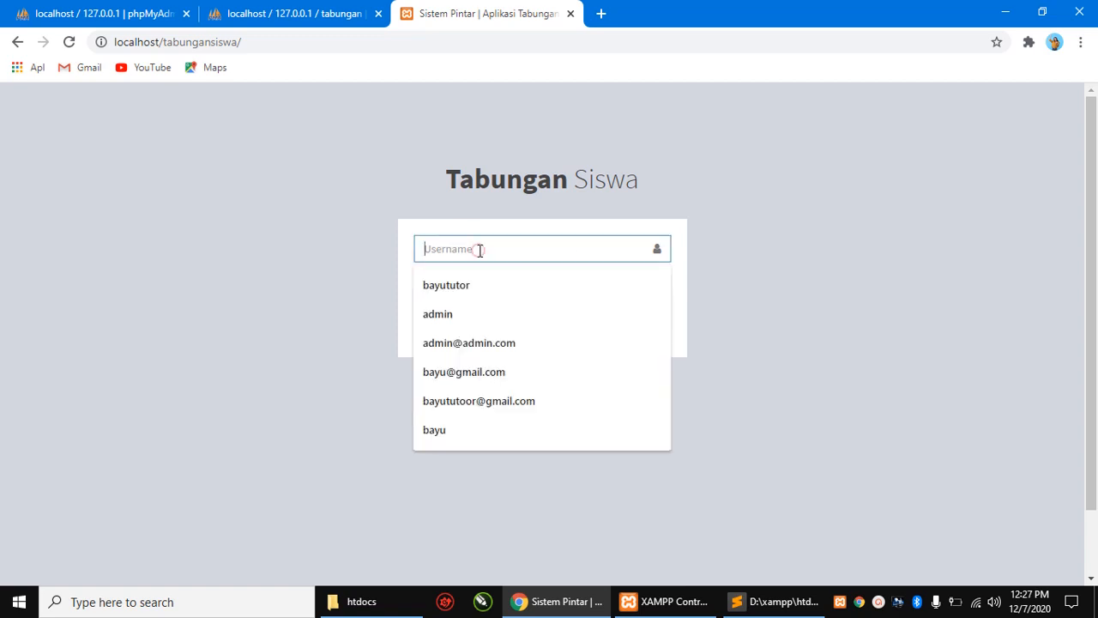
text(admin)
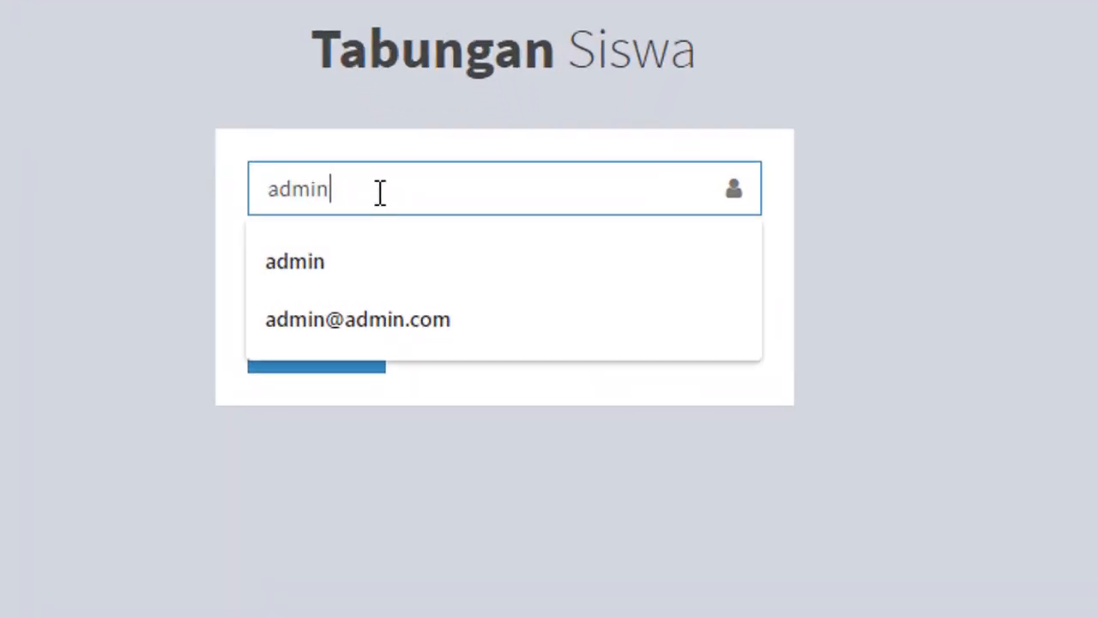
key(Tab)
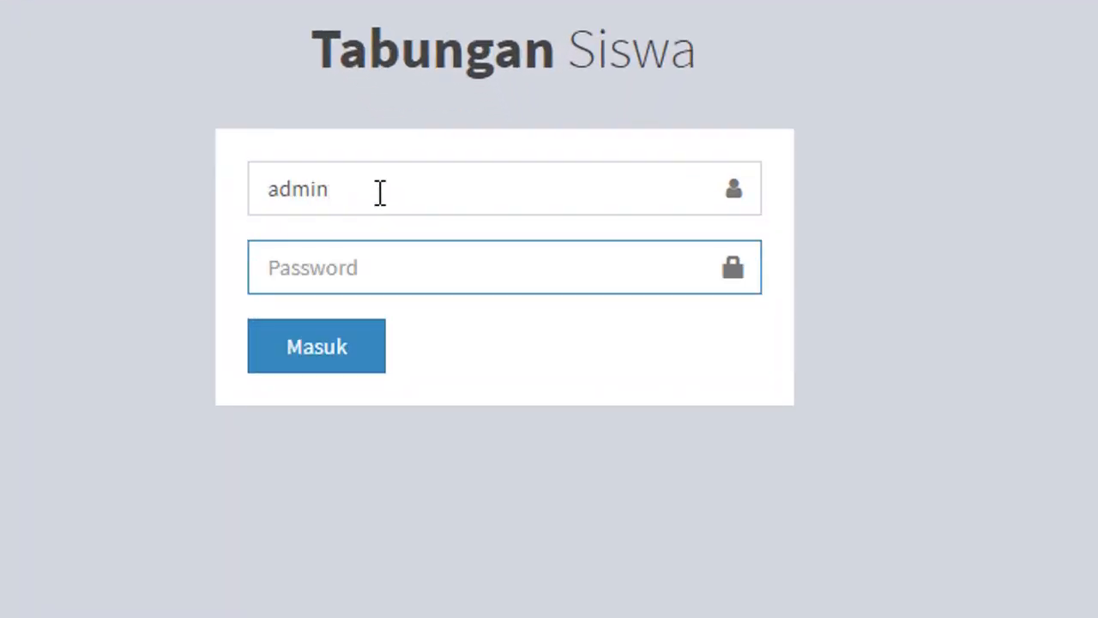
text(a)
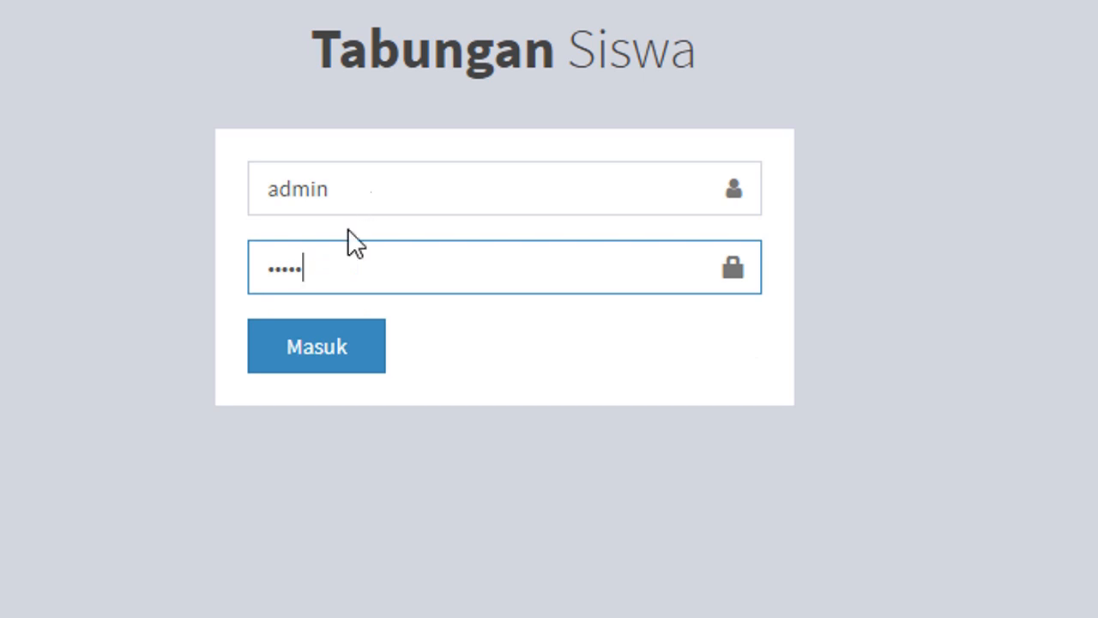
click(320, 364)
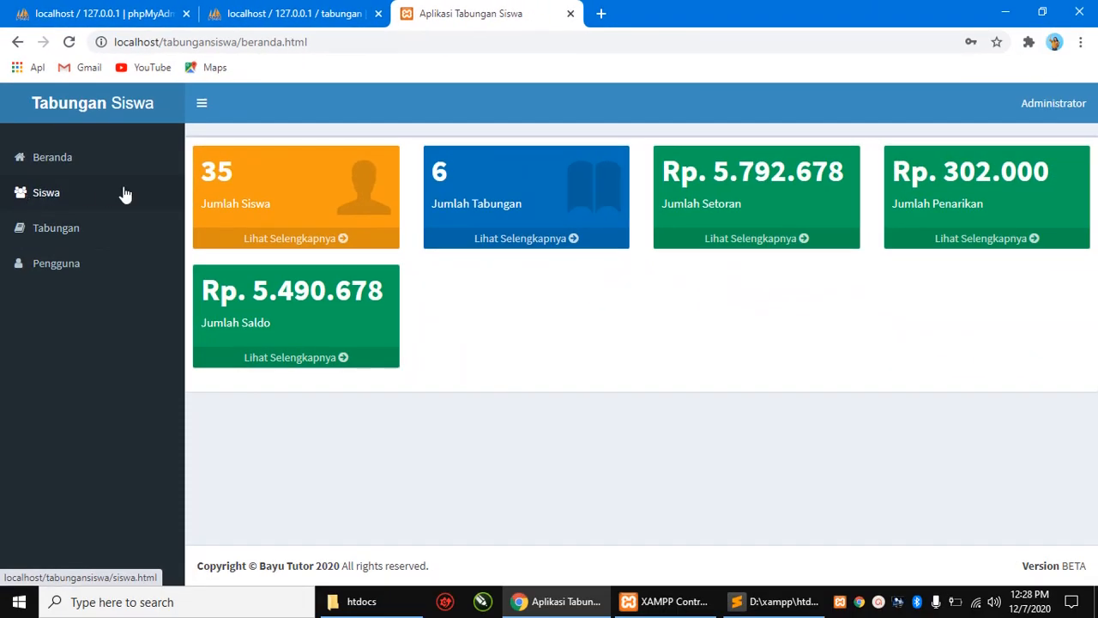
- Open the Data Siswa student list and dismiss the Google Translate offer
click(38, 196)
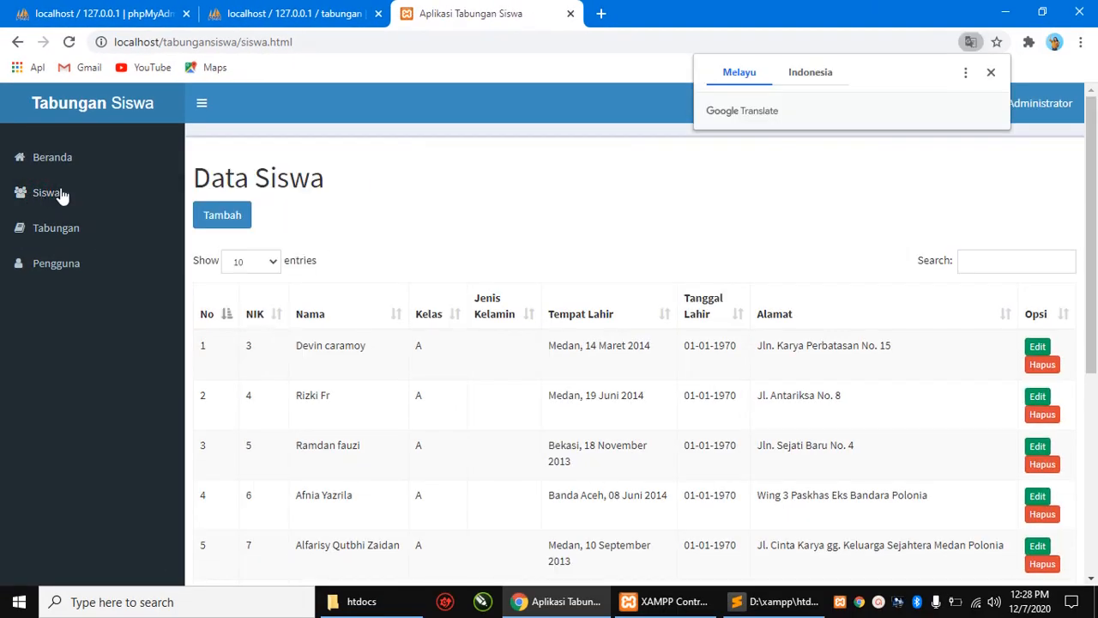
click(992, 75)
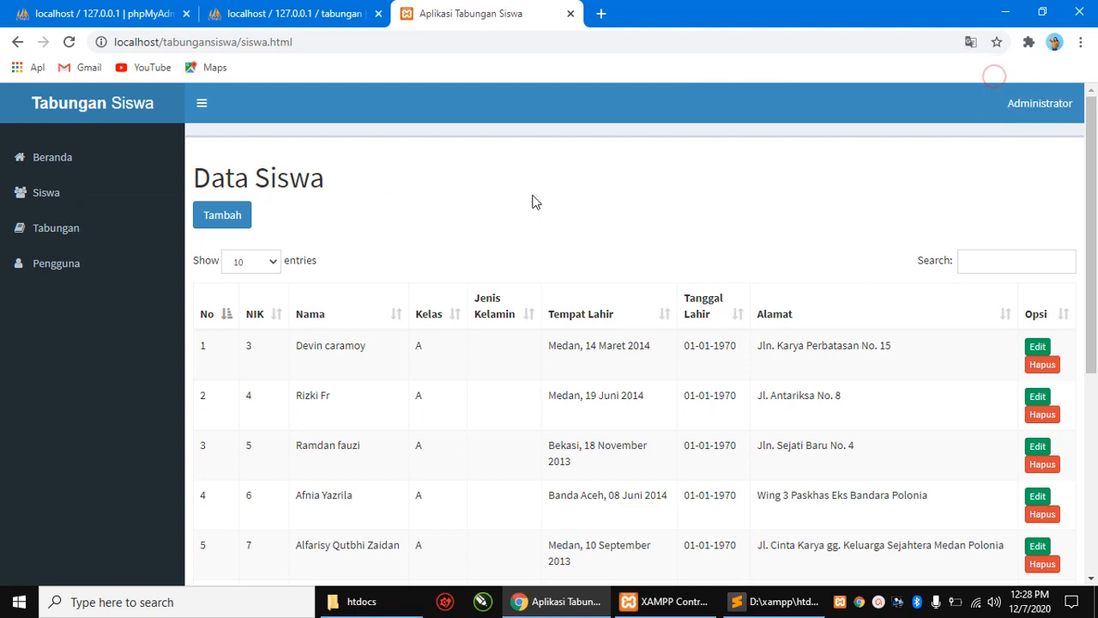
scroll(531, 201, down, 4)
scroll(532, 201, up, 4)
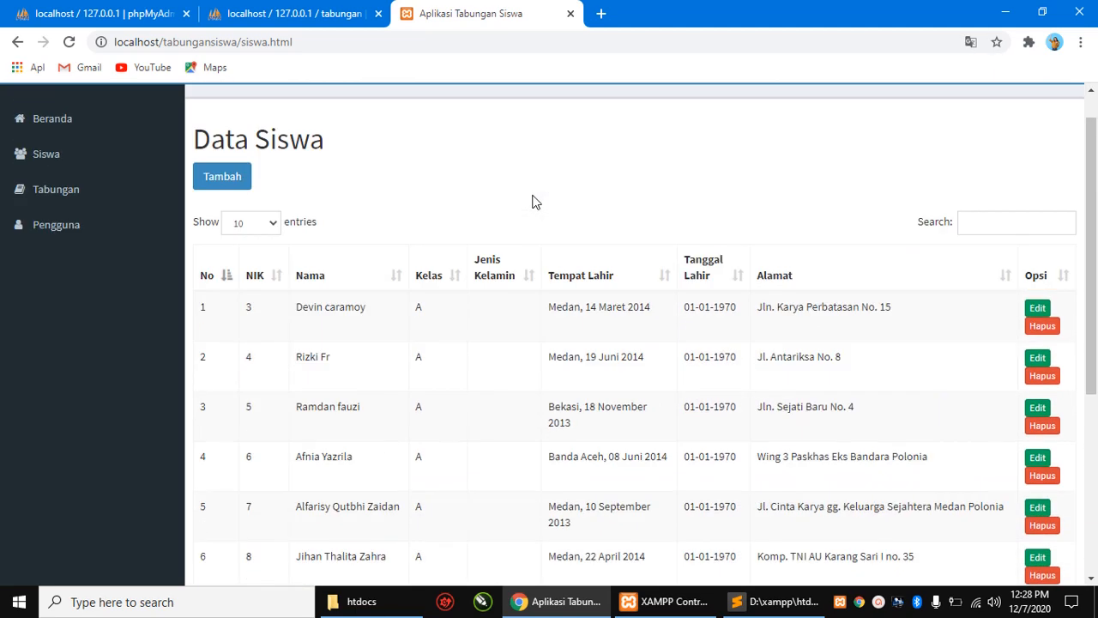
scroll(532, 201, up, 1)
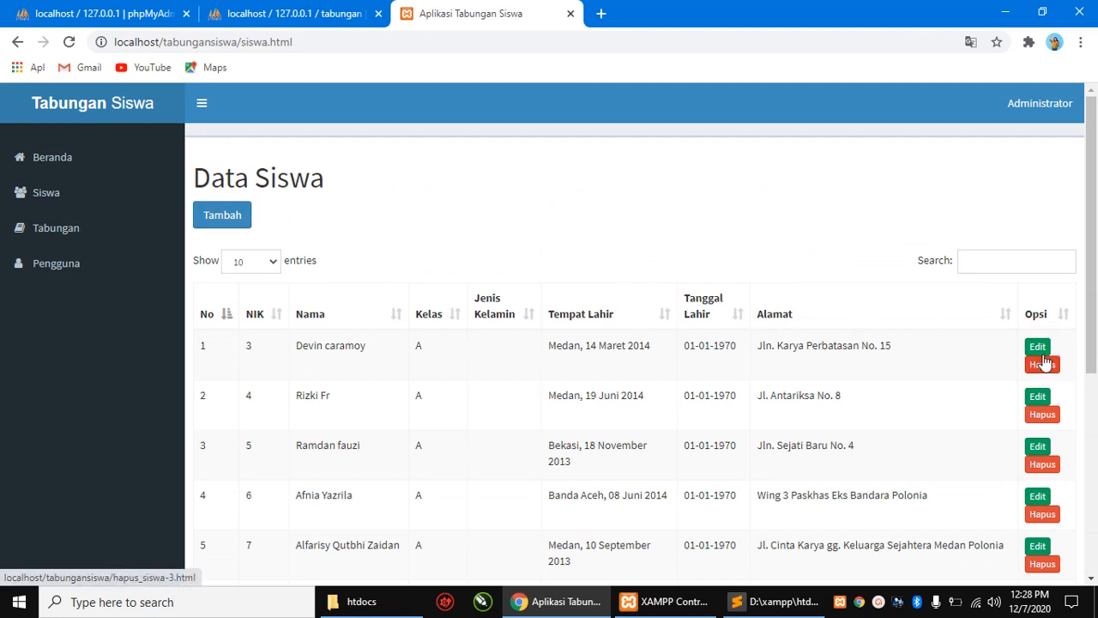
- Browse the Data Siswa table, then open the Menambahkan Data Siswa form
scroll(406, 284, down, 1)
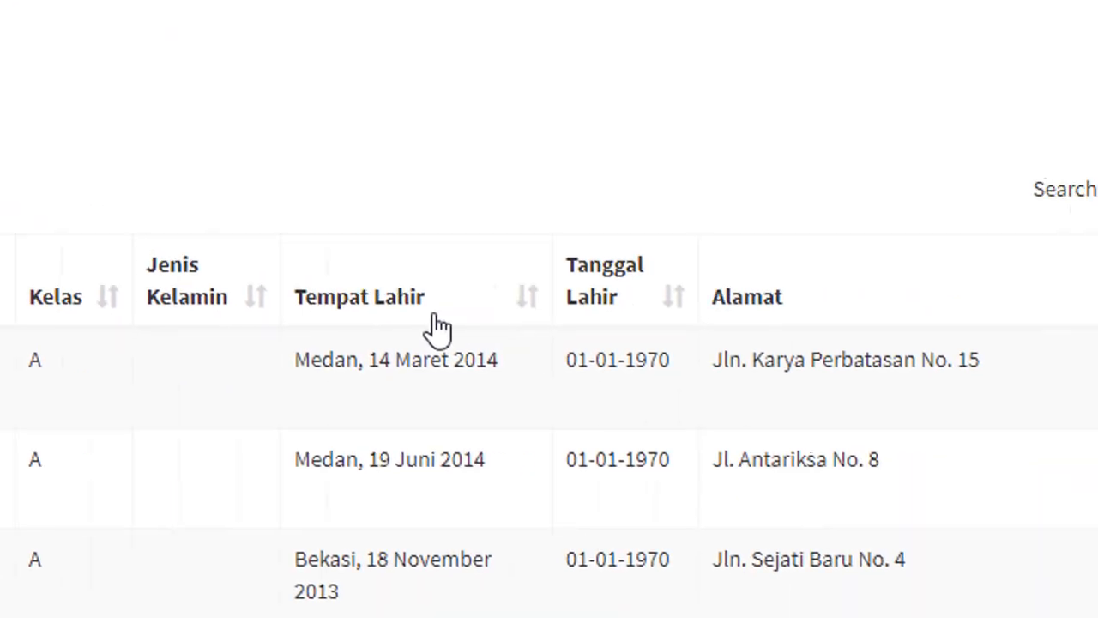
scroll(142, 308, up, 2)
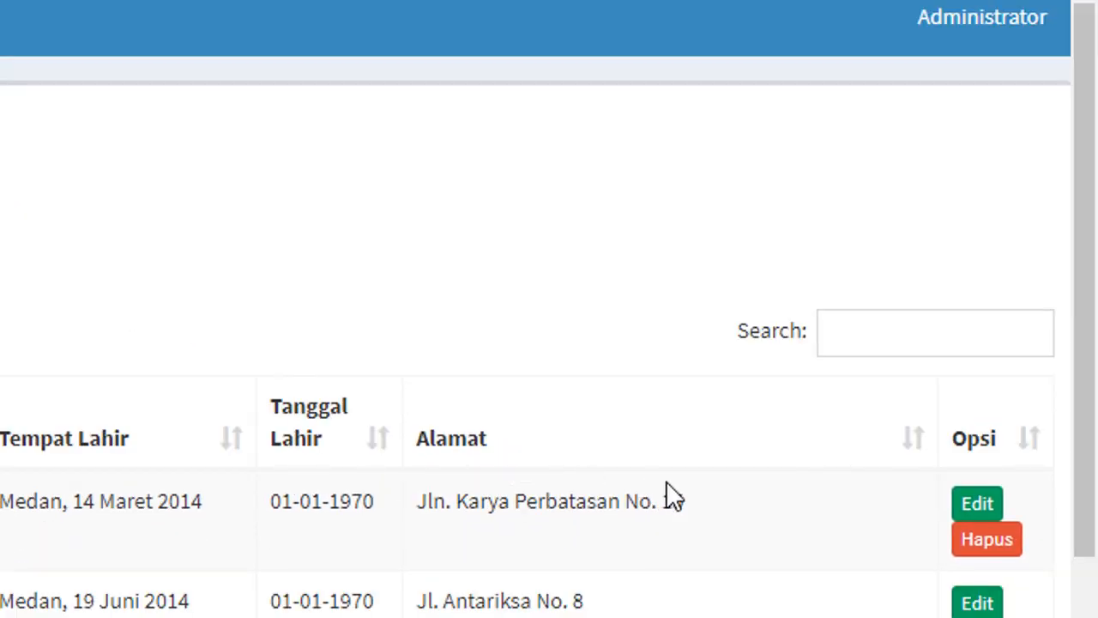
scroll(629, 519, down, 2)
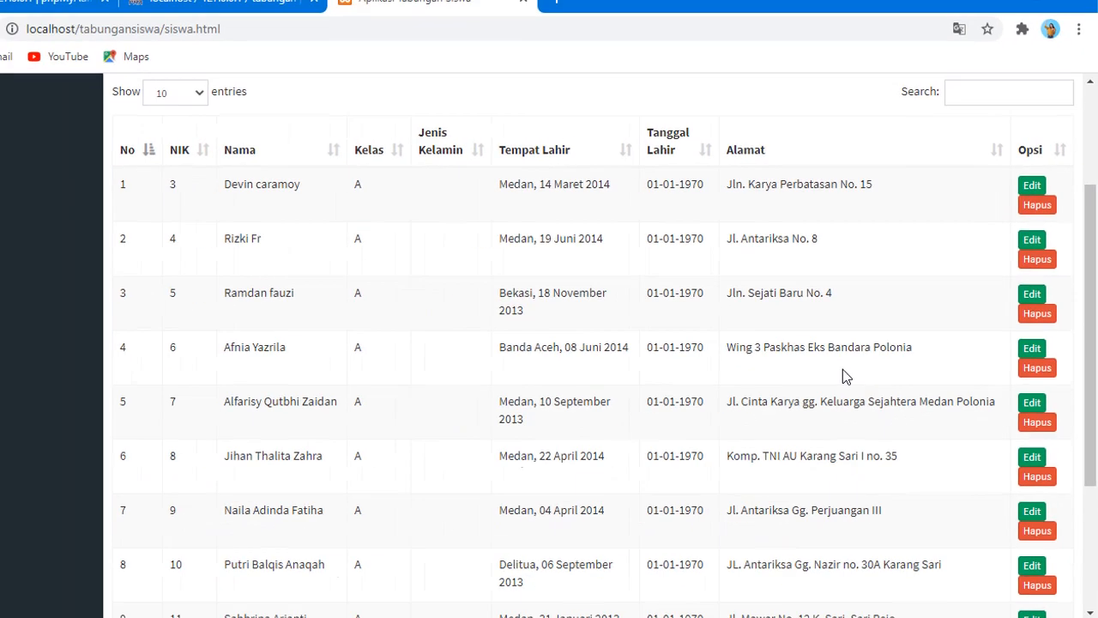
scroll(628, 520, up, 1)
scroll(313, 262, up, 1)
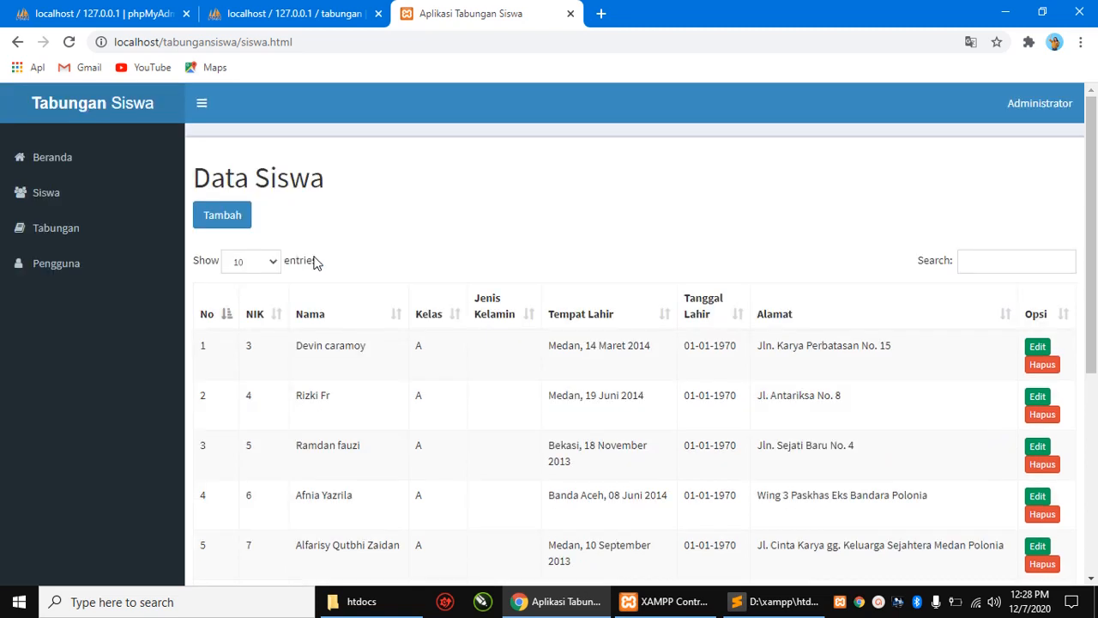
click(214, 217)
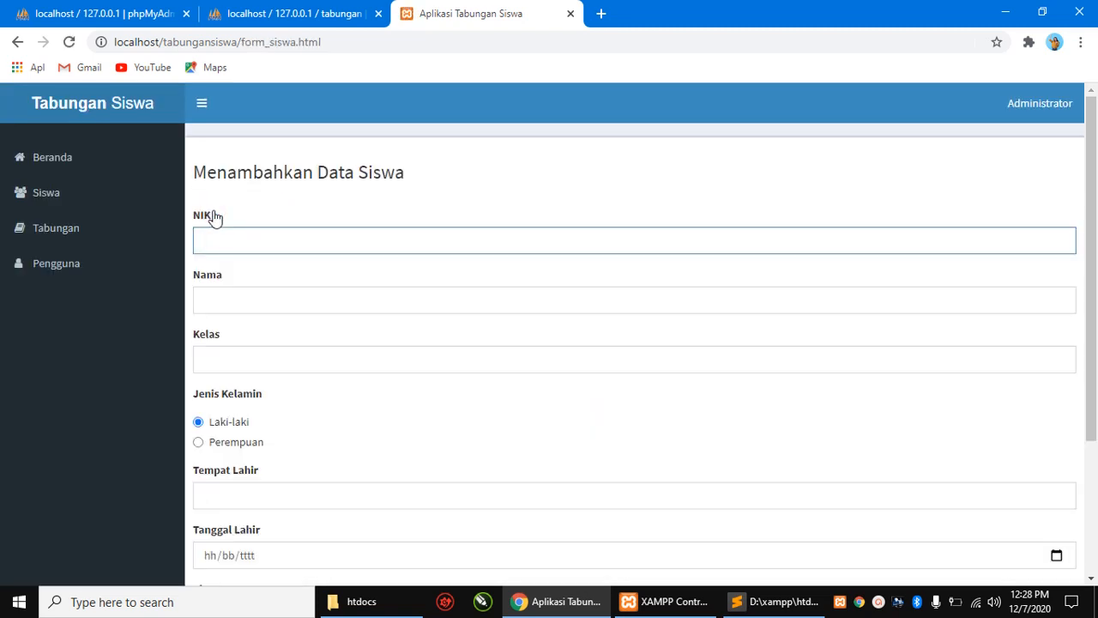
- Enter the new student's NIK, full name and class v
click(265, 238)
text(132435467898)
click(286, 297)
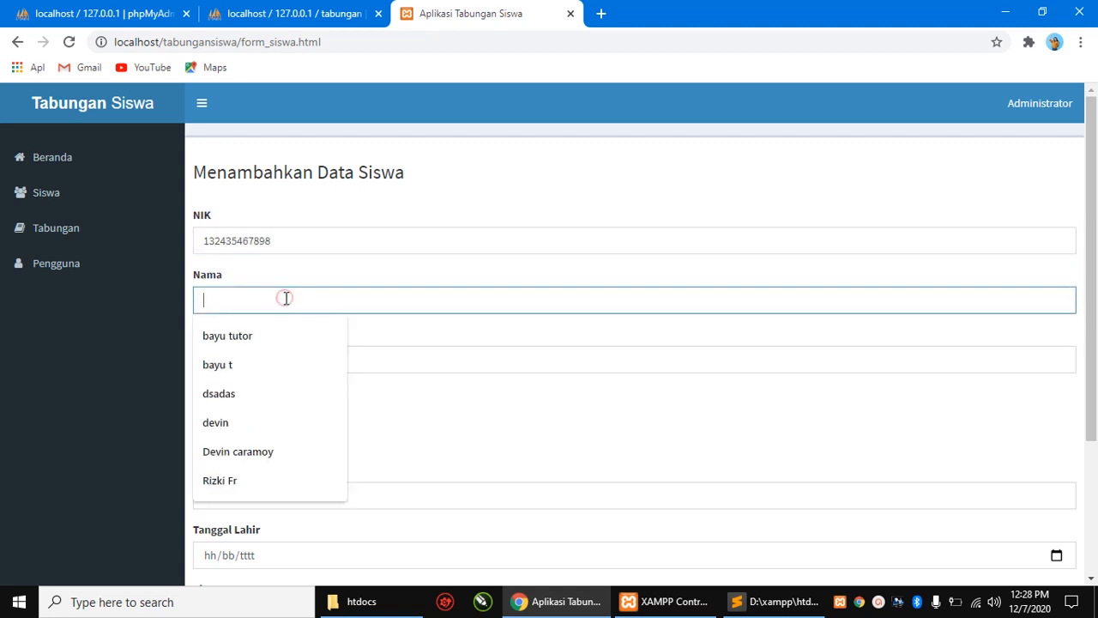
text(Bay)
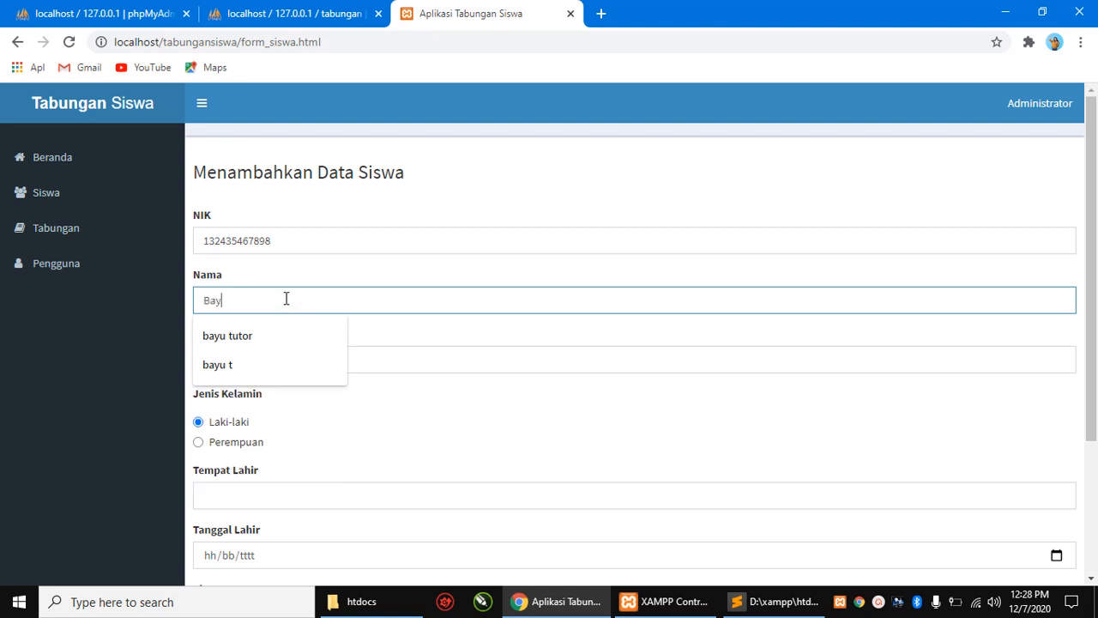
text(u tut)
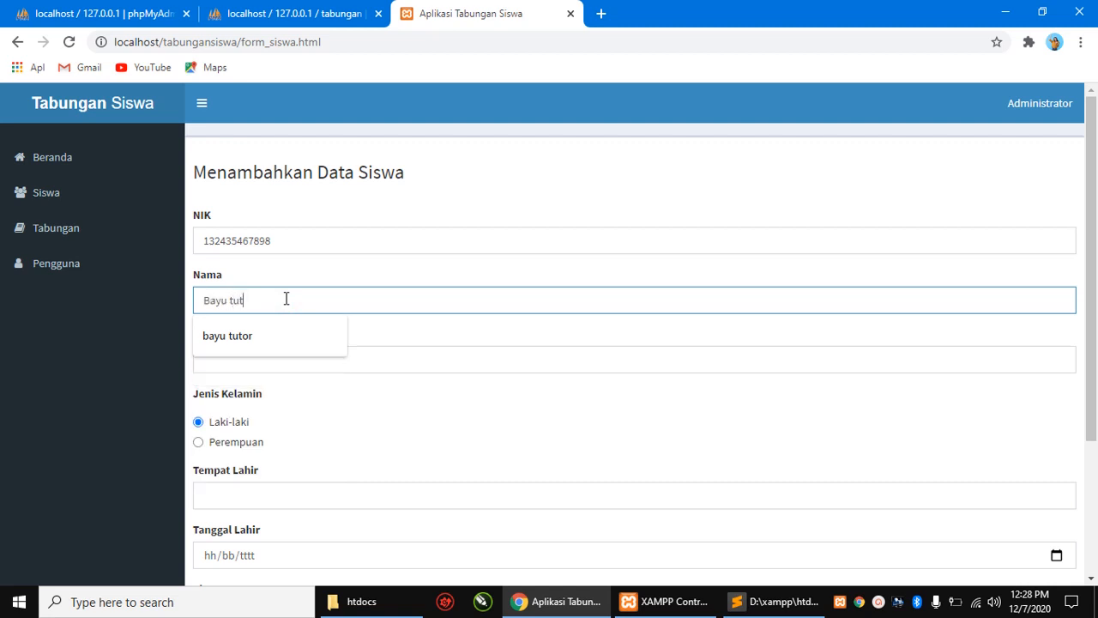
text(or2)
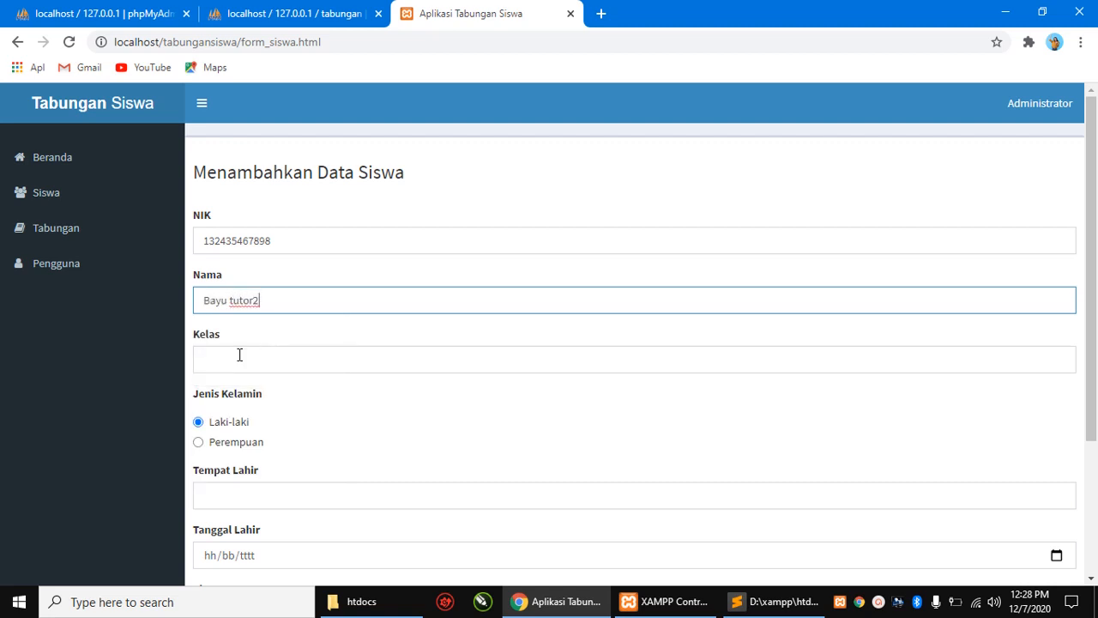
click(236, 355)
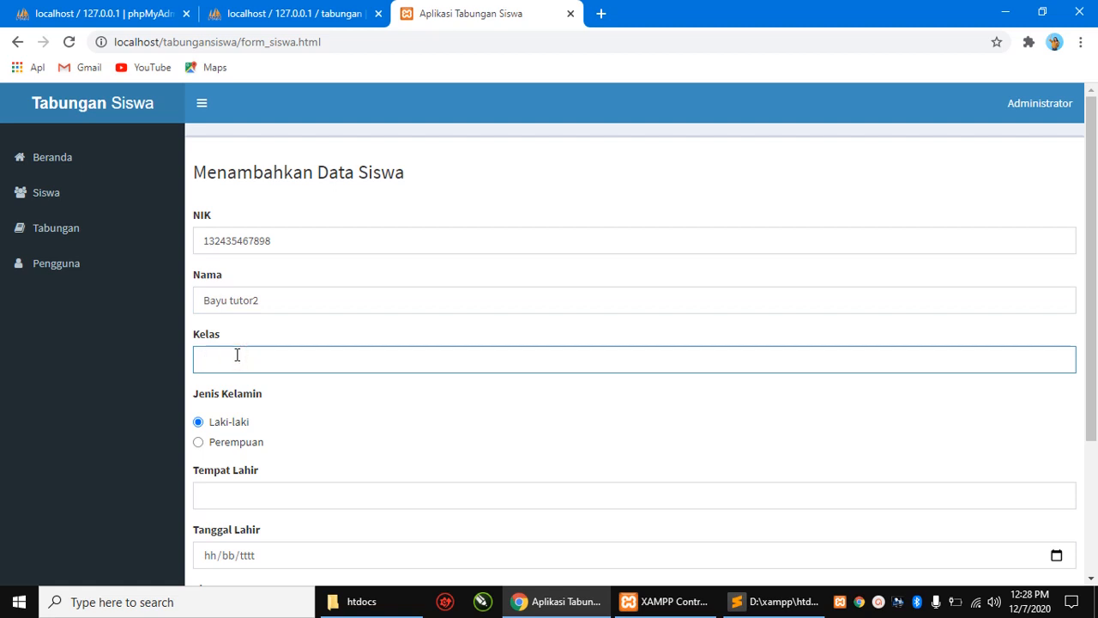
scroll(237, 351, down, 2)
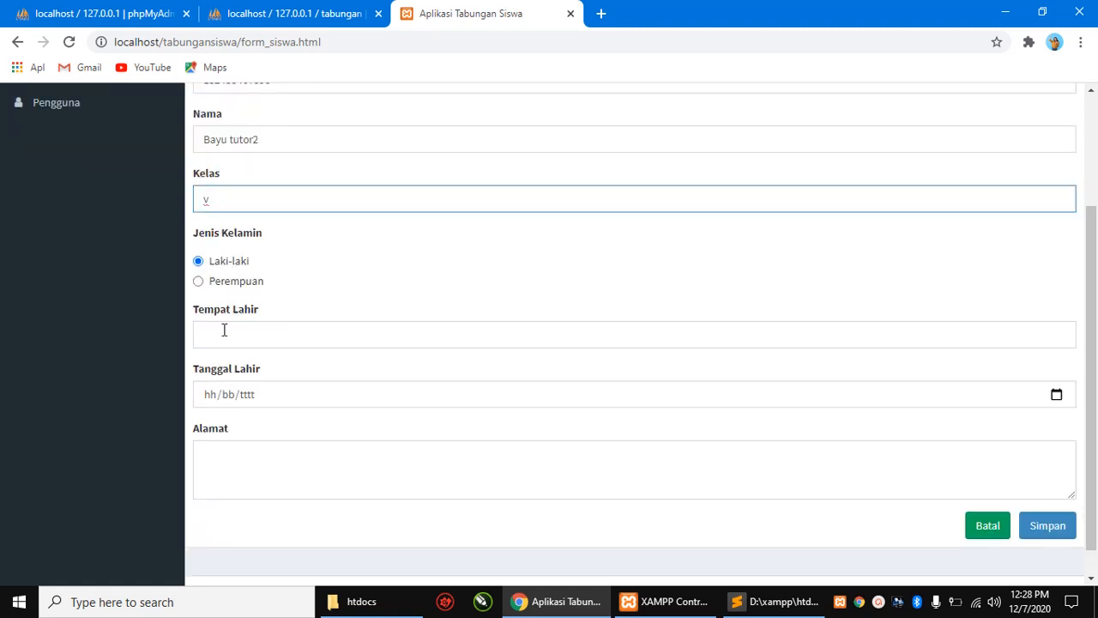
- Set birthplace Bandung, birth date 30/12/2020, fill the address, and save the record
click(223, 330)
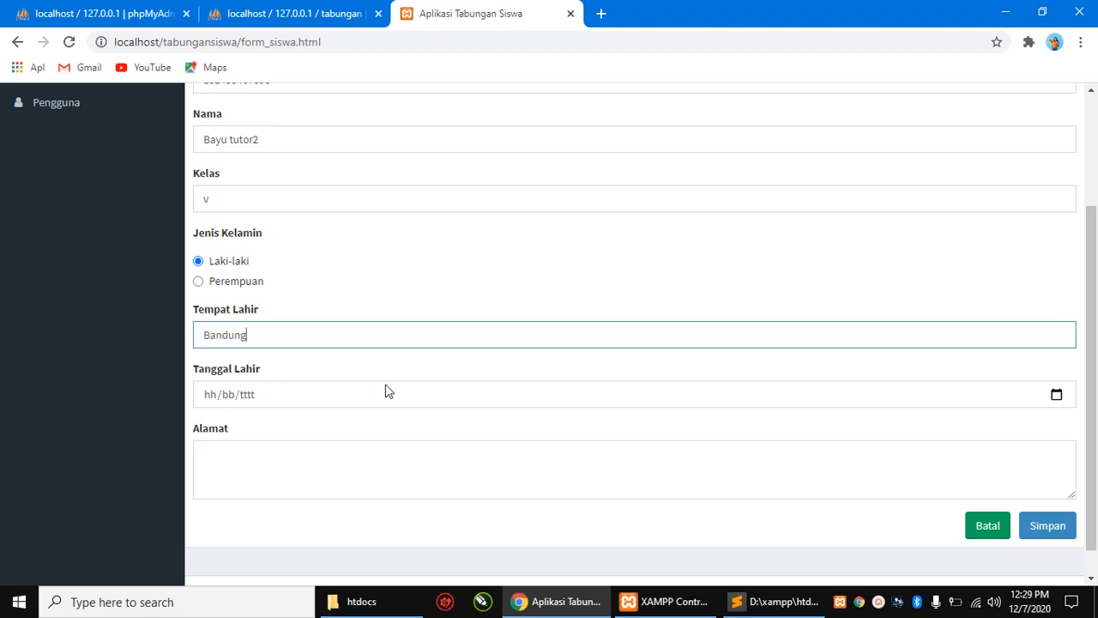
text(Bandung)
click(474, 393)
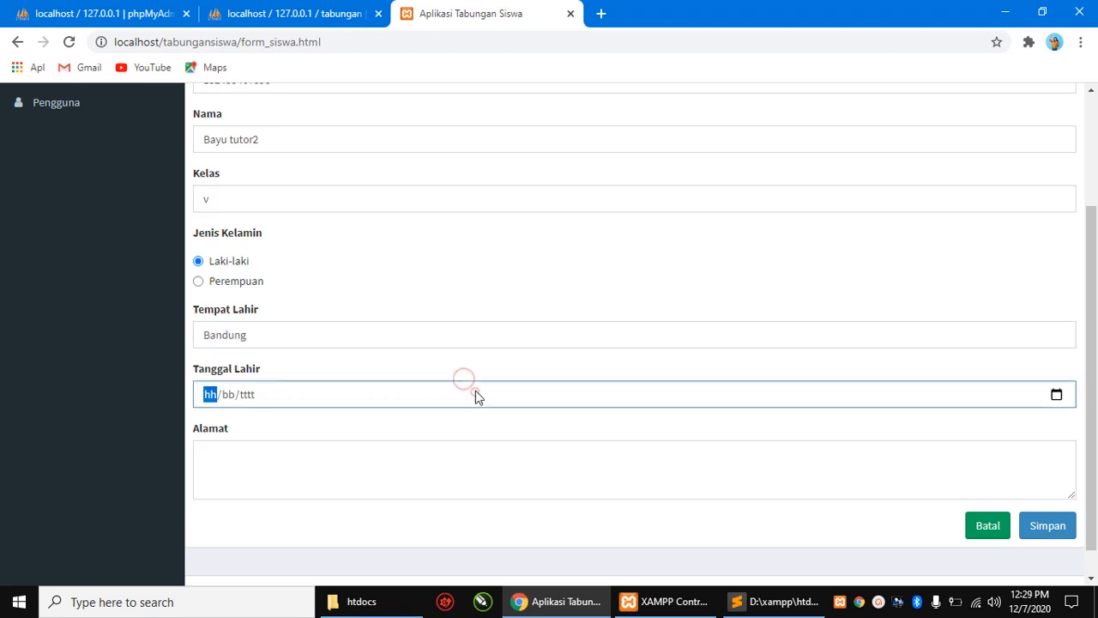
click(1056, 395)
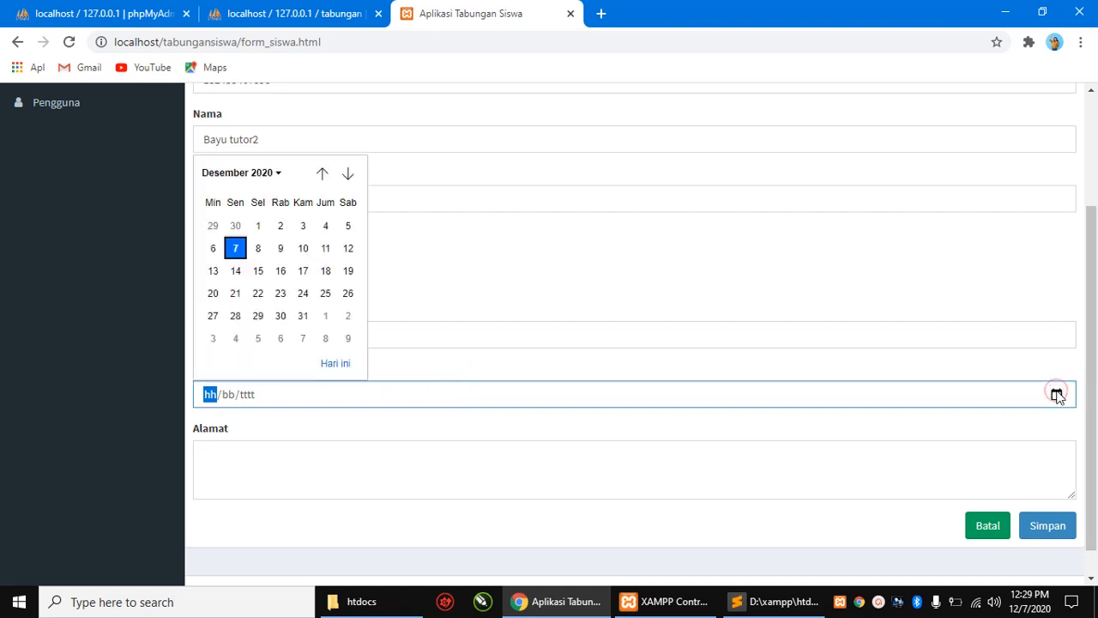
click(284, 312)
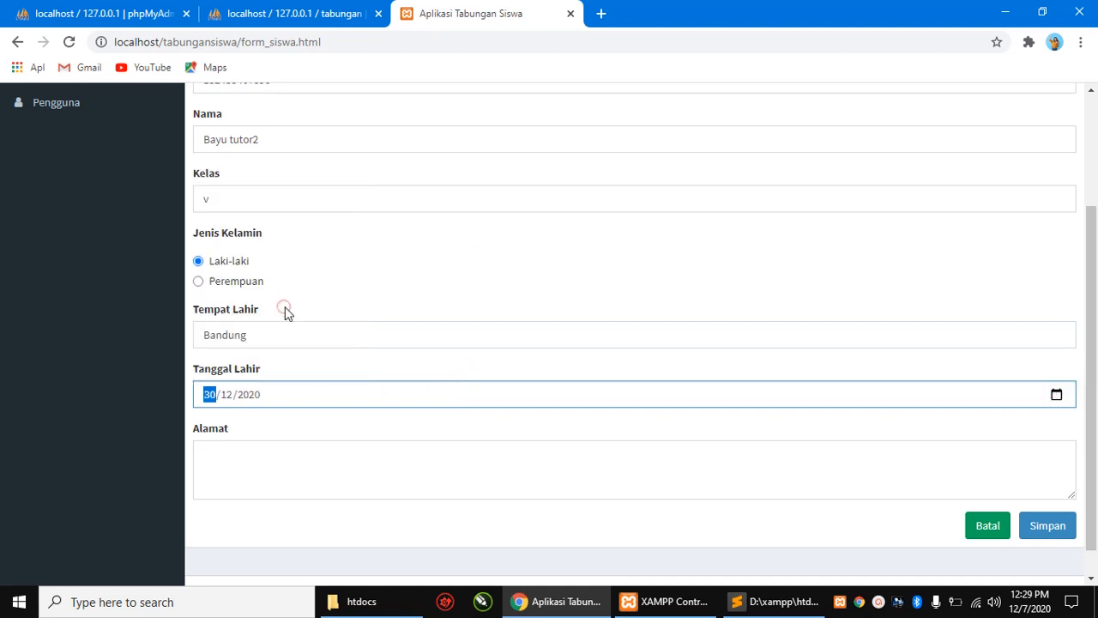
click(289, 461)
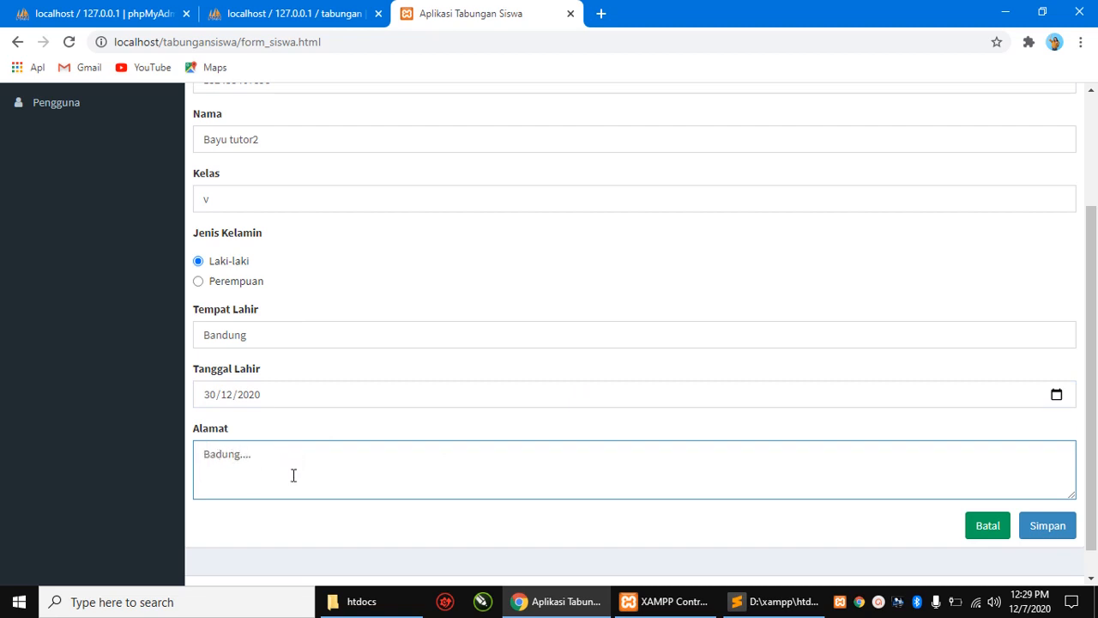
scroll(718, 424, down, 1)
click(1041, 498)
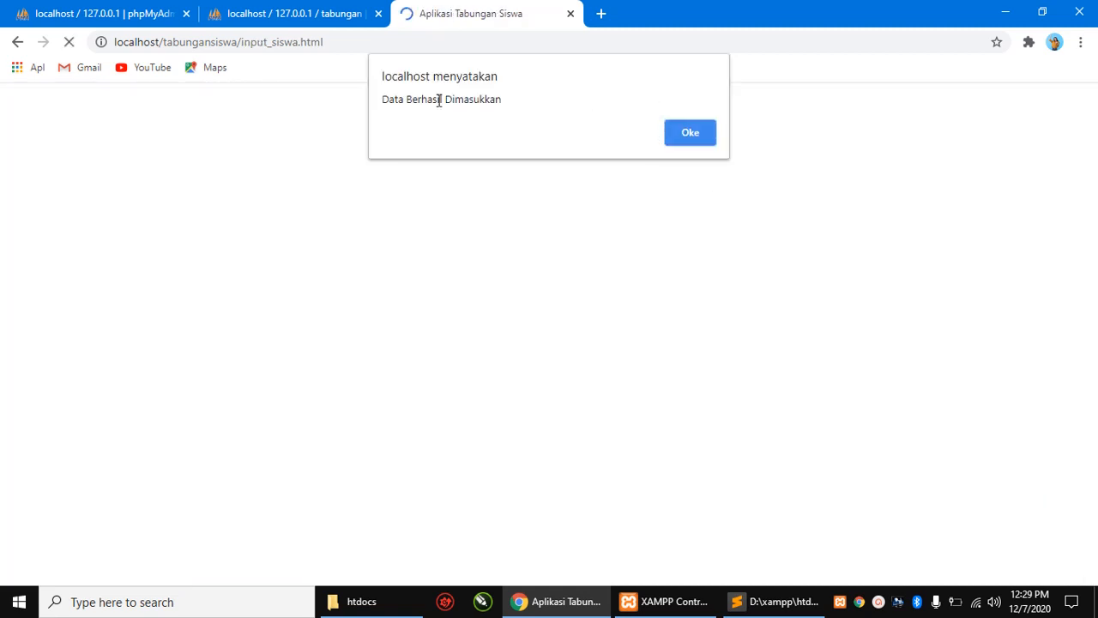
- Acknowledge 'Data Berhasil Dimasukkan', dismiss Translate, and show Data Siswa page 2 (entries 11–20)
click(691, 133)
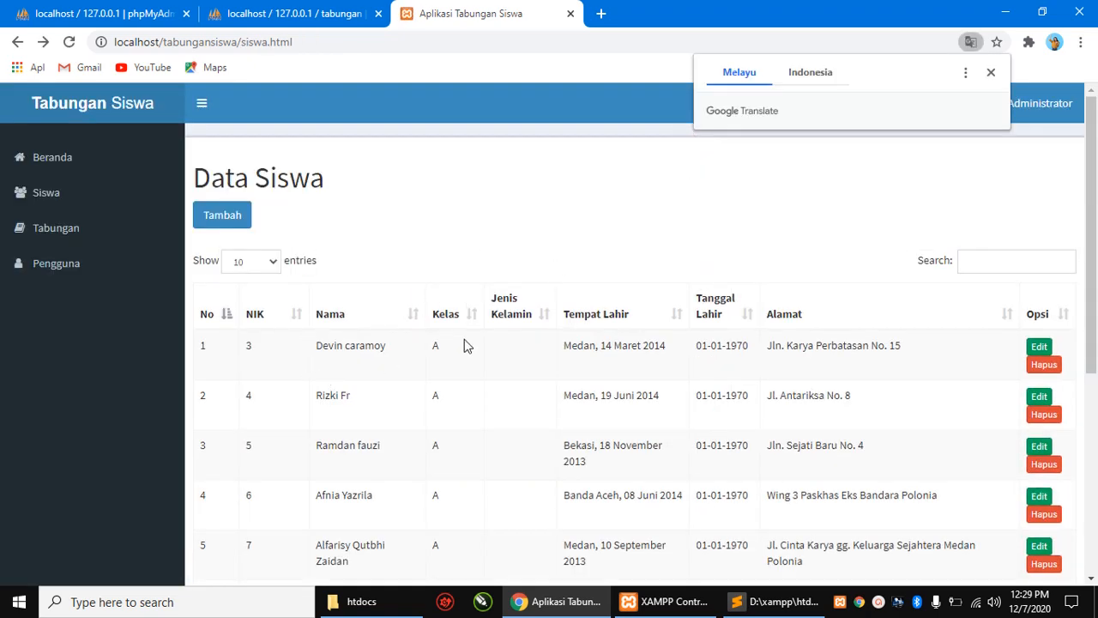
click(991, 73)
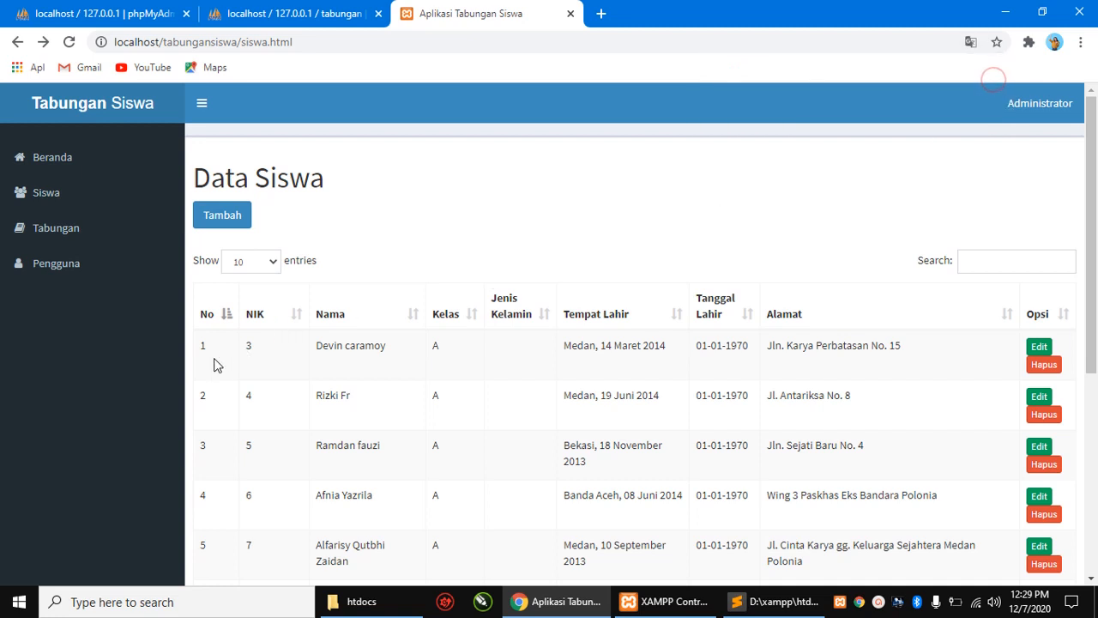
scroll(351, 312, down, 5)
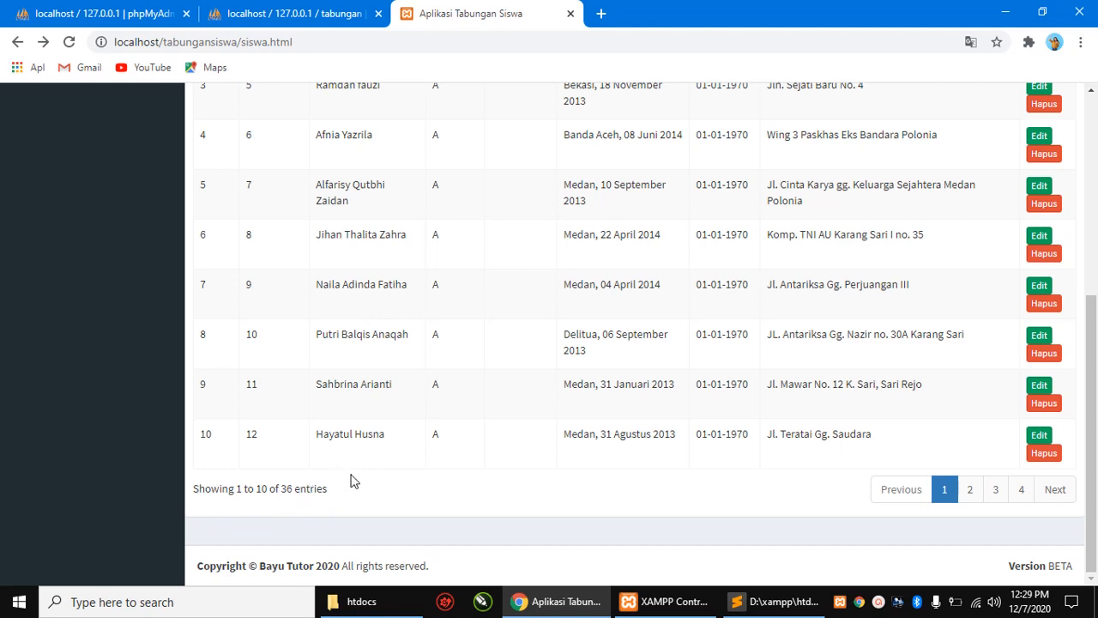
scroll(352, 478, up, 2)
scroll(354, 471, up, 2)
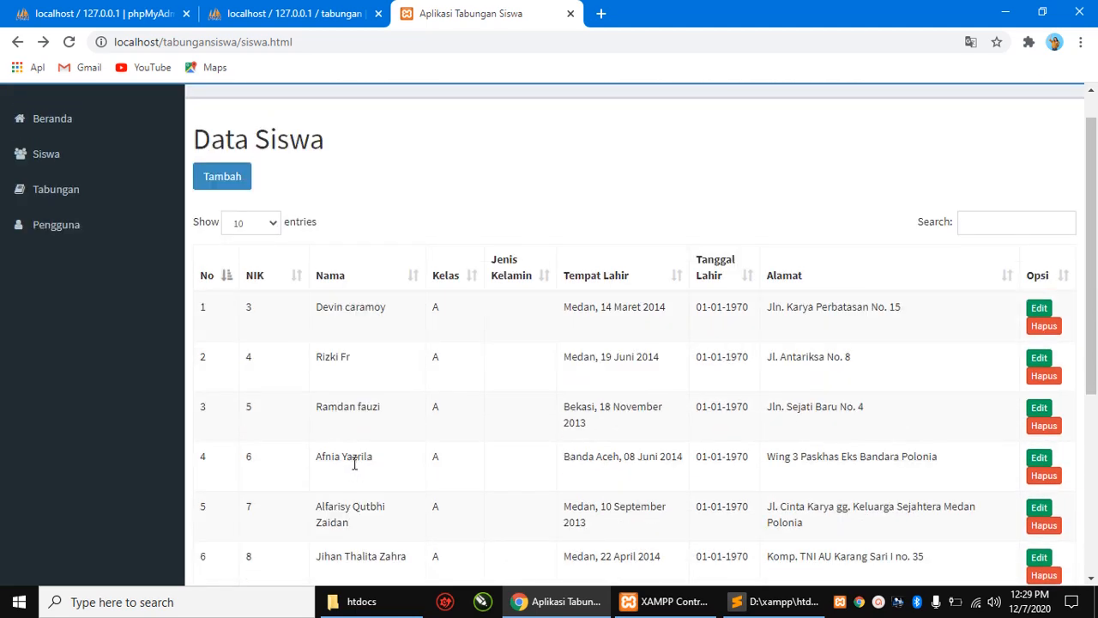
scroll(531, 342, down, 4)
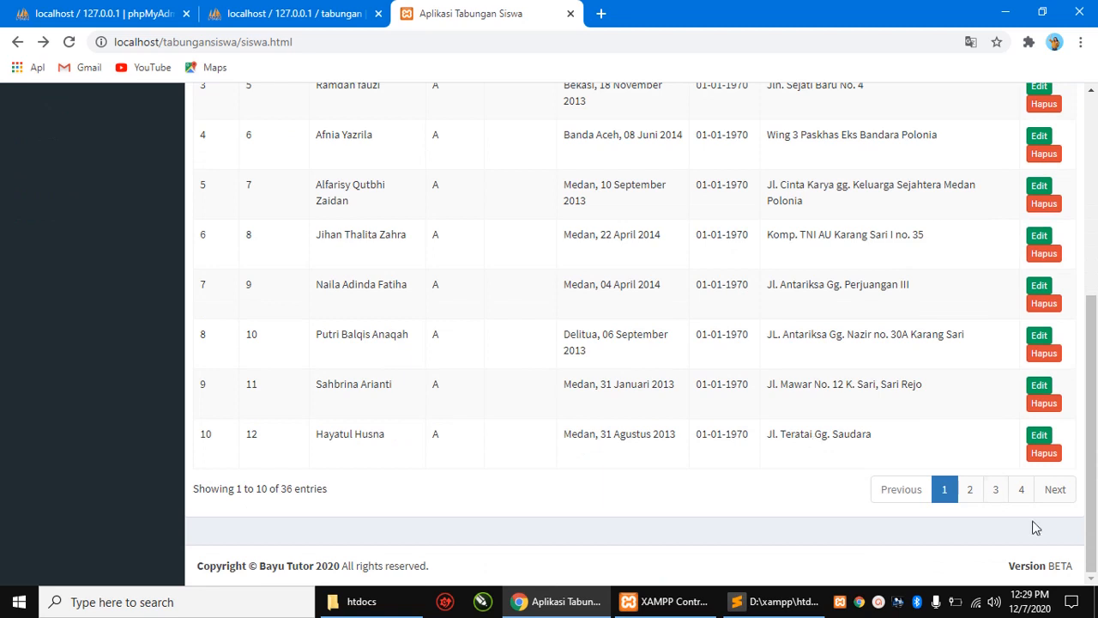
click(974, 499)
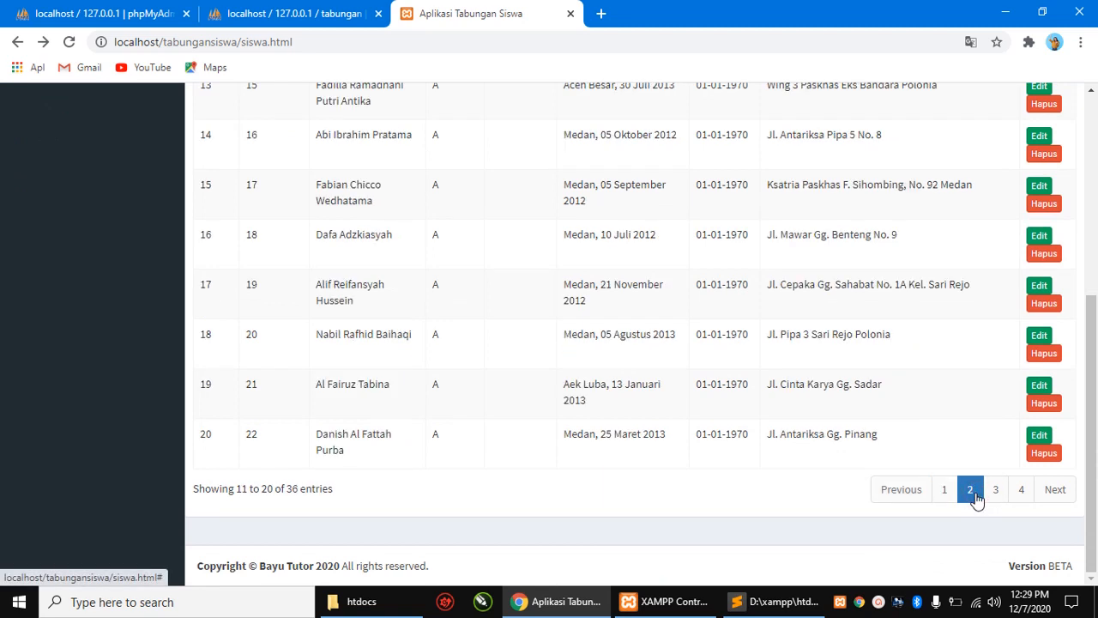
scroll(976, 499, up, 3)
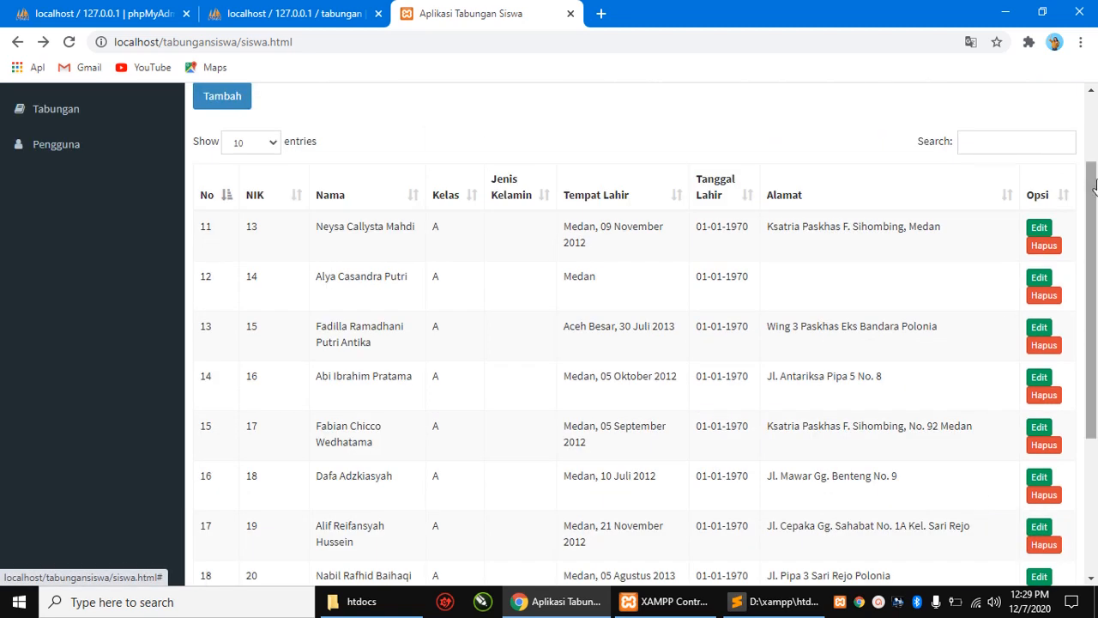
click(999, 143)
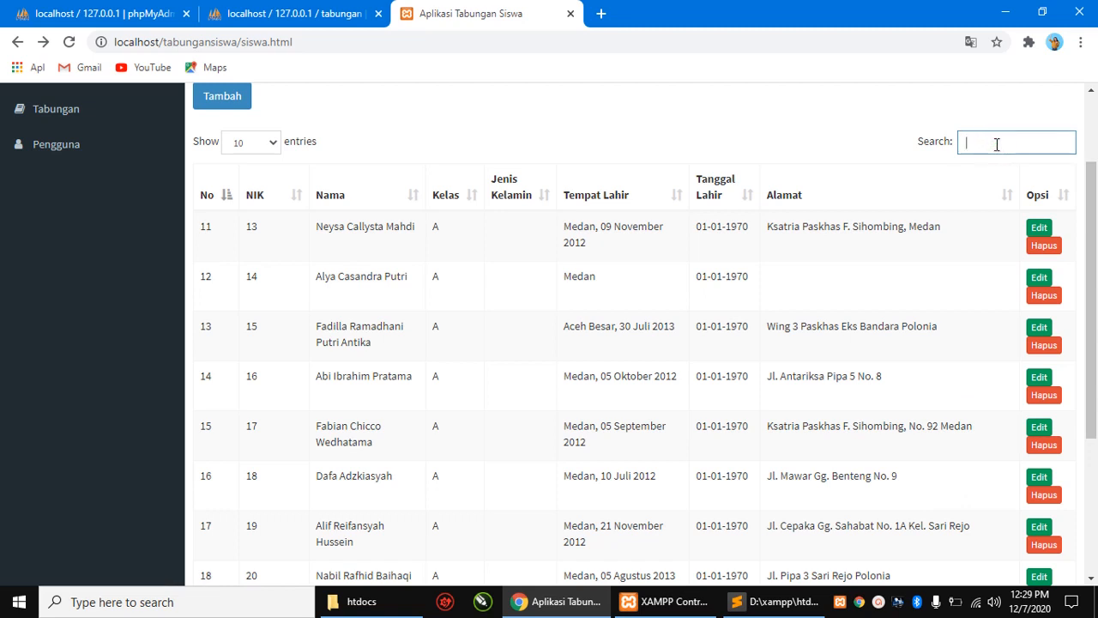
- Search the student list for the new student, then go to Data Tabungan Siswa
text(bayu)
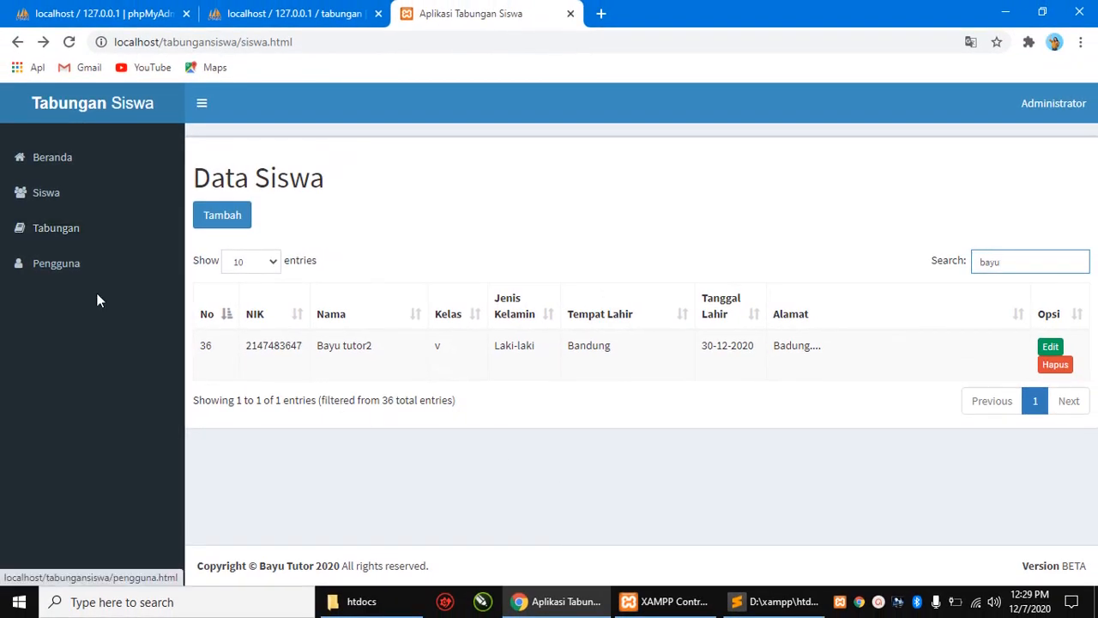
click(49, 233)
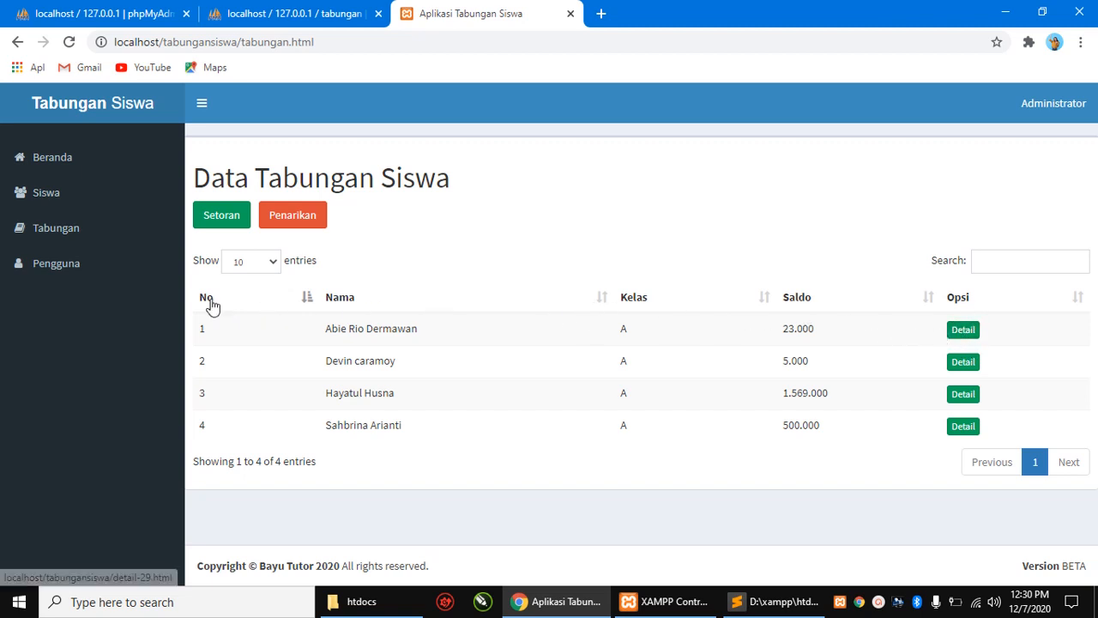
click(983, 264)
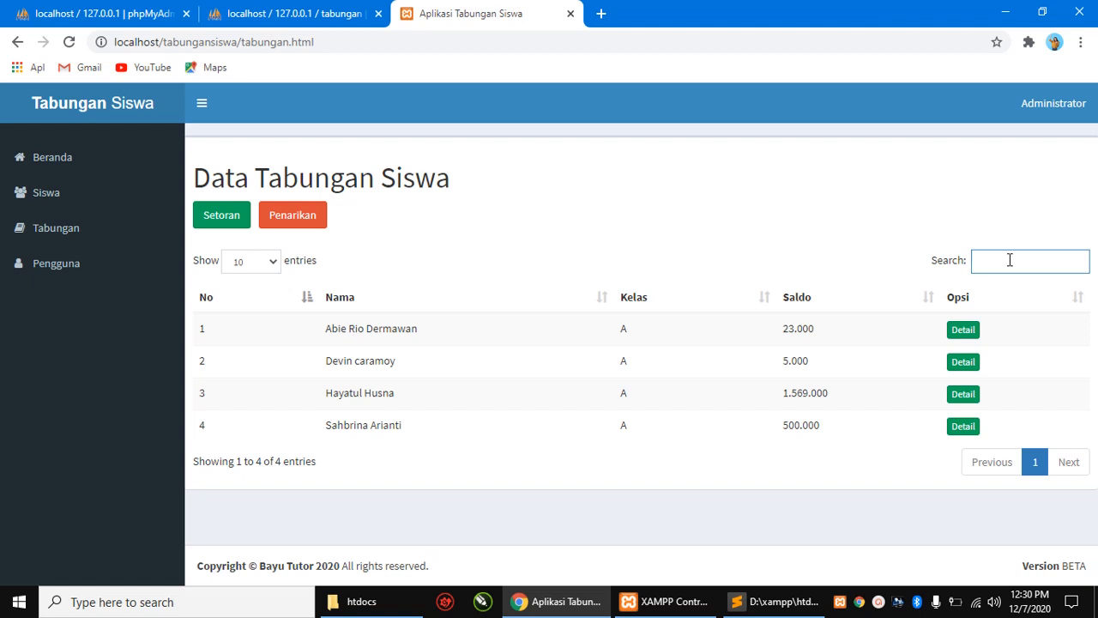
click(211, 221)
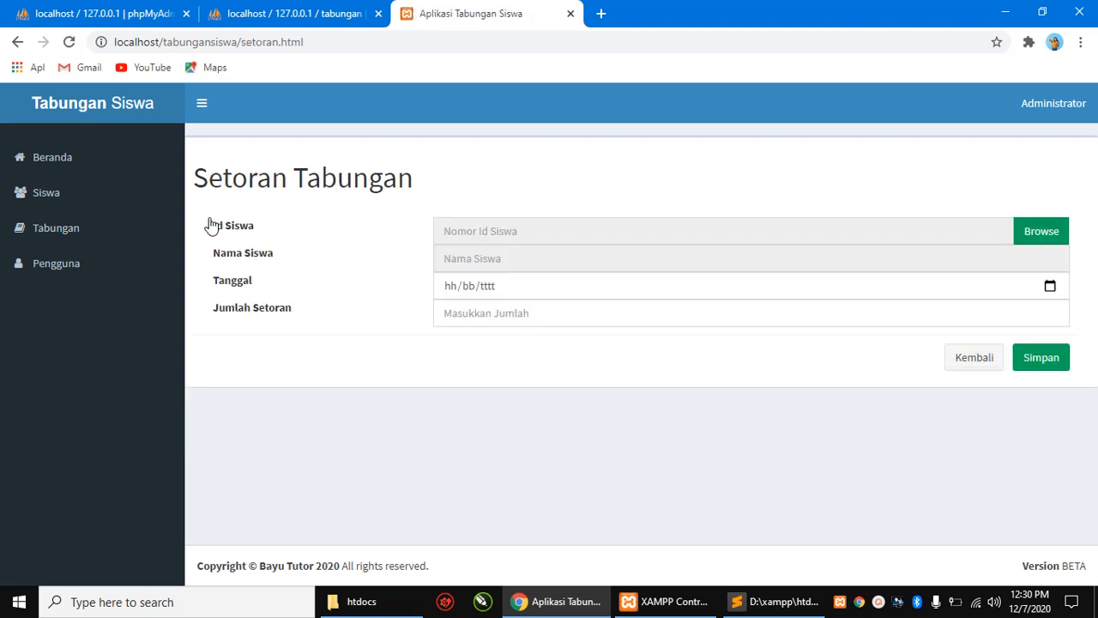
click(578, 227)
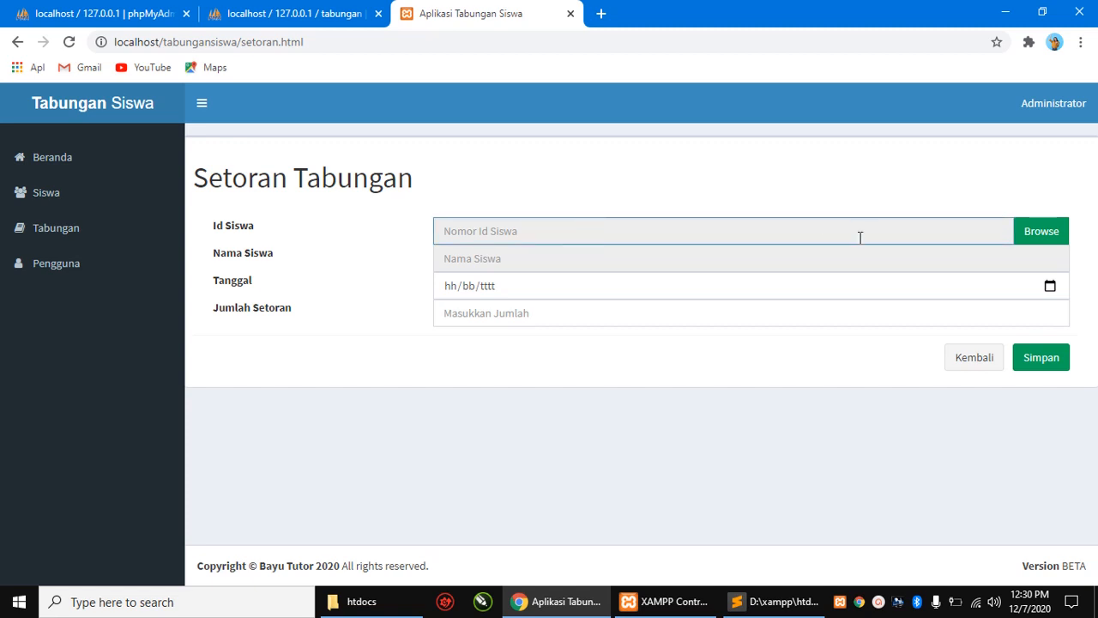
click(632, 261)
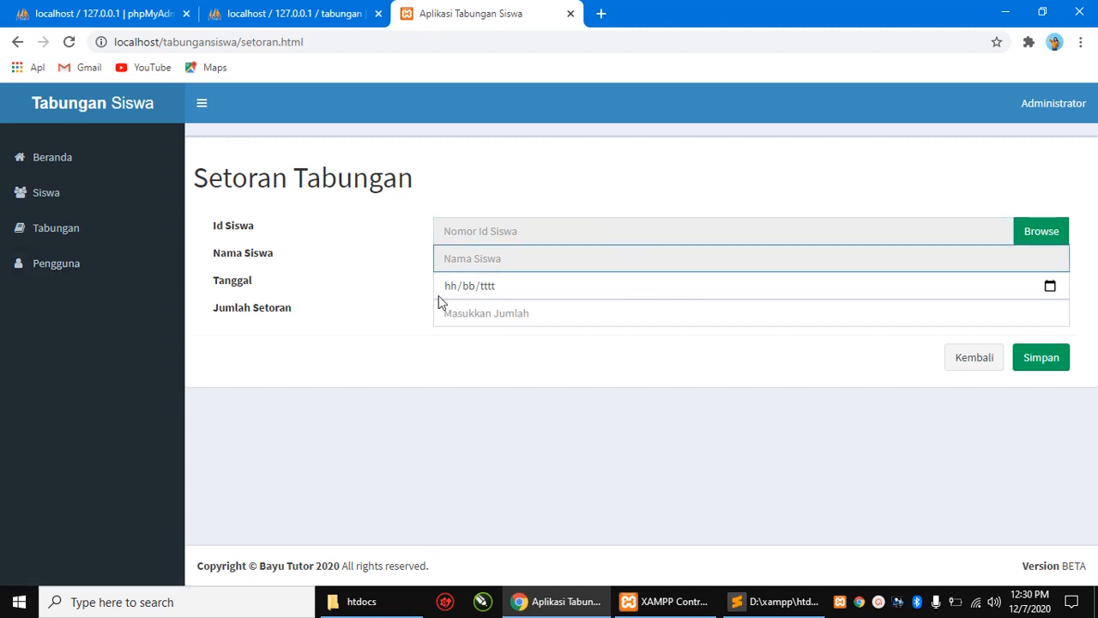
click(549, 290)
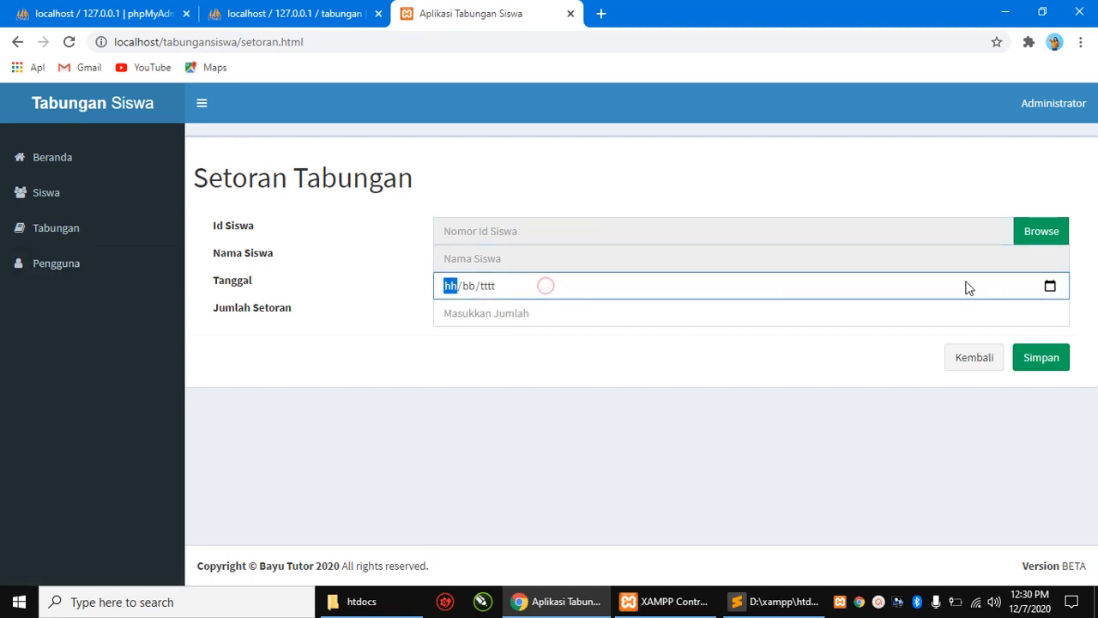
click(1049, 287)
click(808, 352)
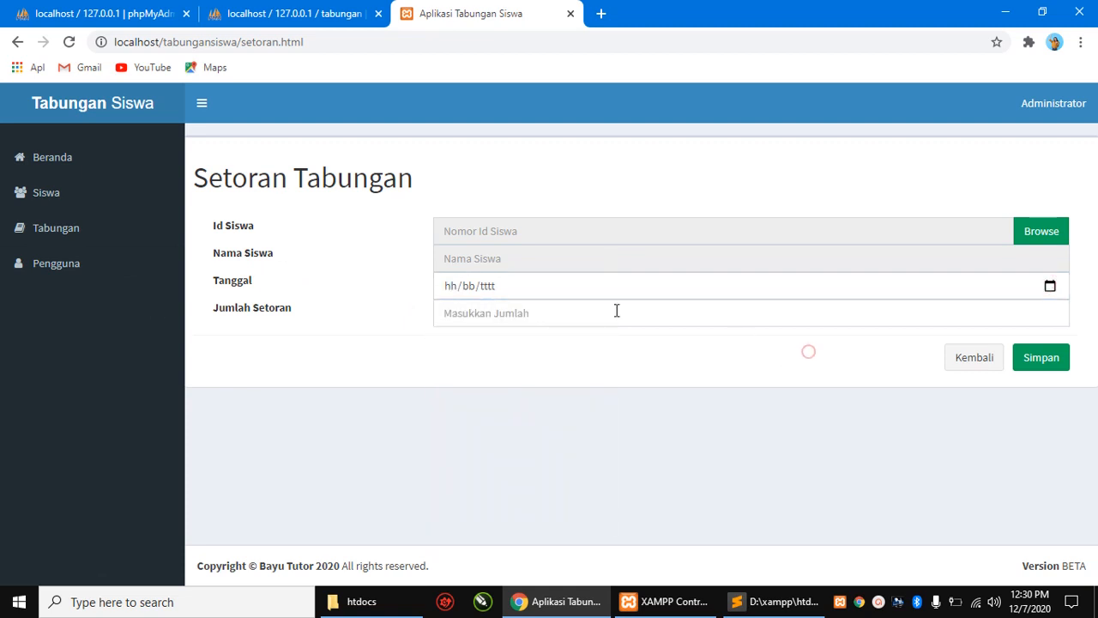
click(573, 312)
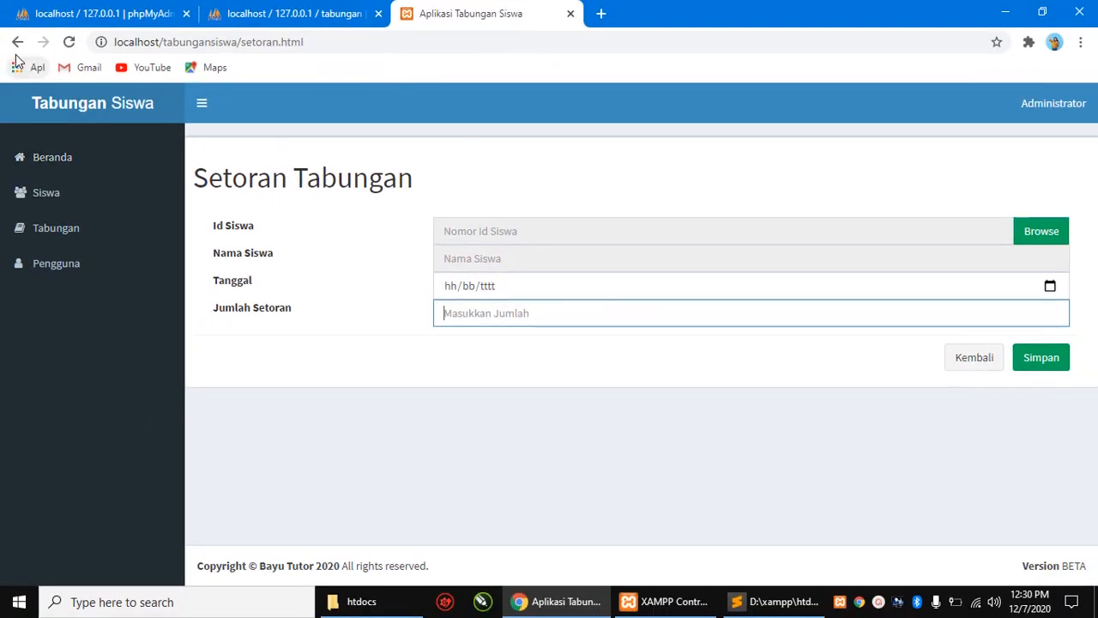
click(0, 0)
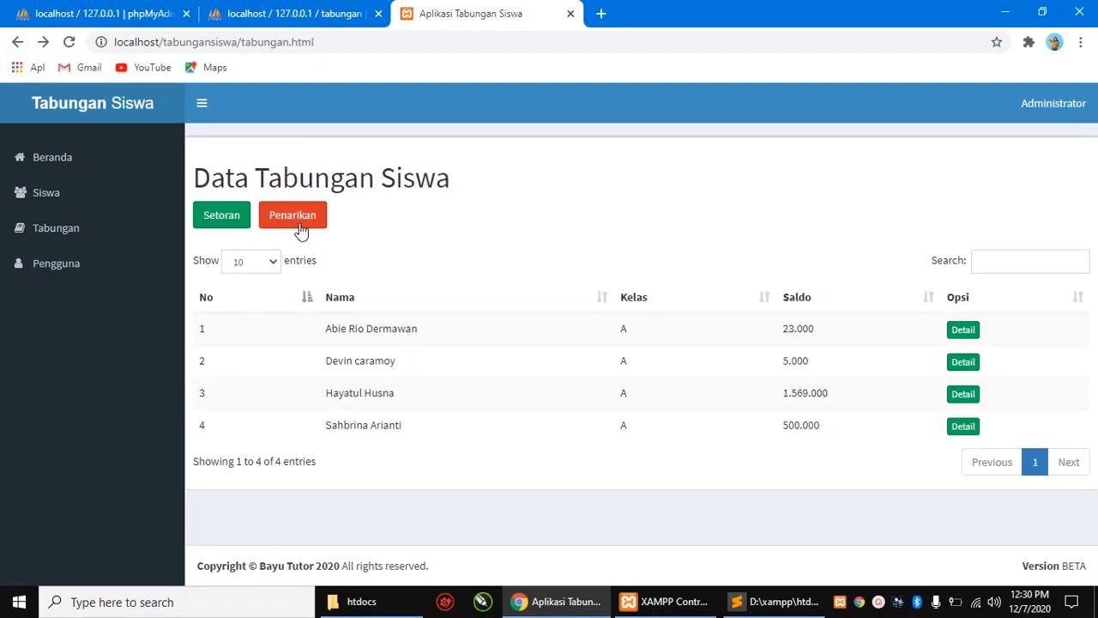
- Bring up the empty Penarikan Tabungan form and focus the Jumlah Penarikan field
click(294, 220)
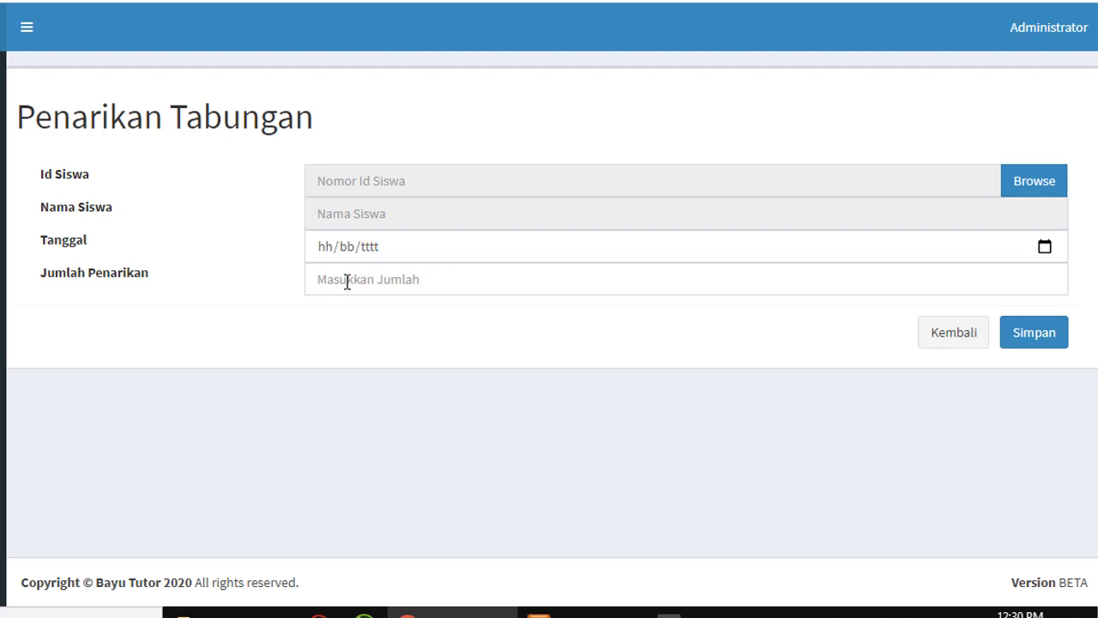
click(346, 282)
click(629, 331)
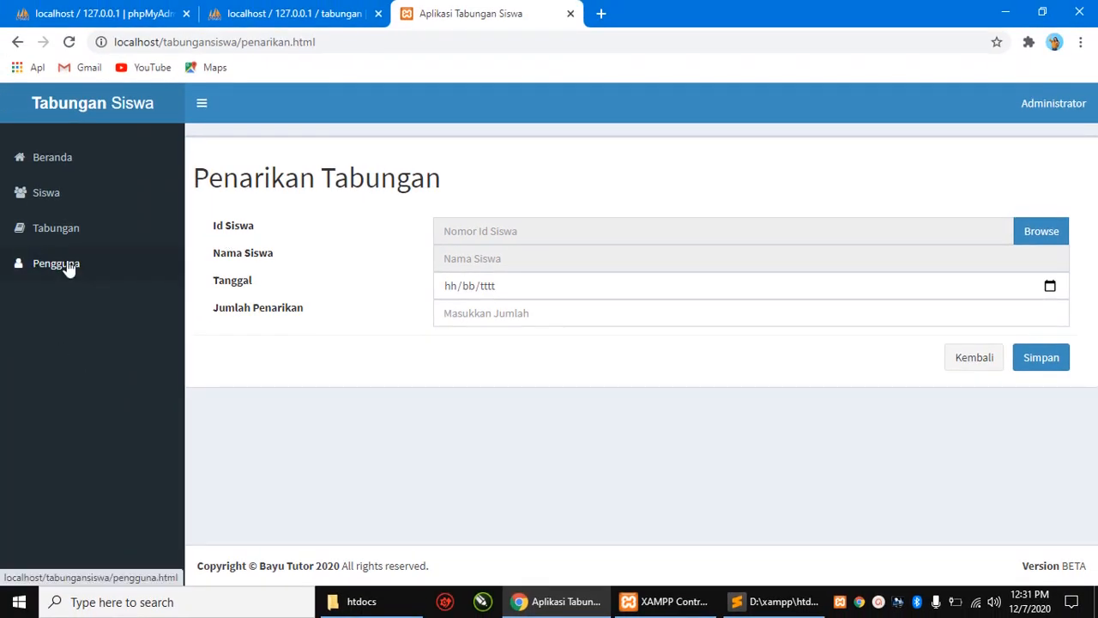
- Open the Pengguna page and the Edit Pengguna form for the administrator account
click(63, 272)
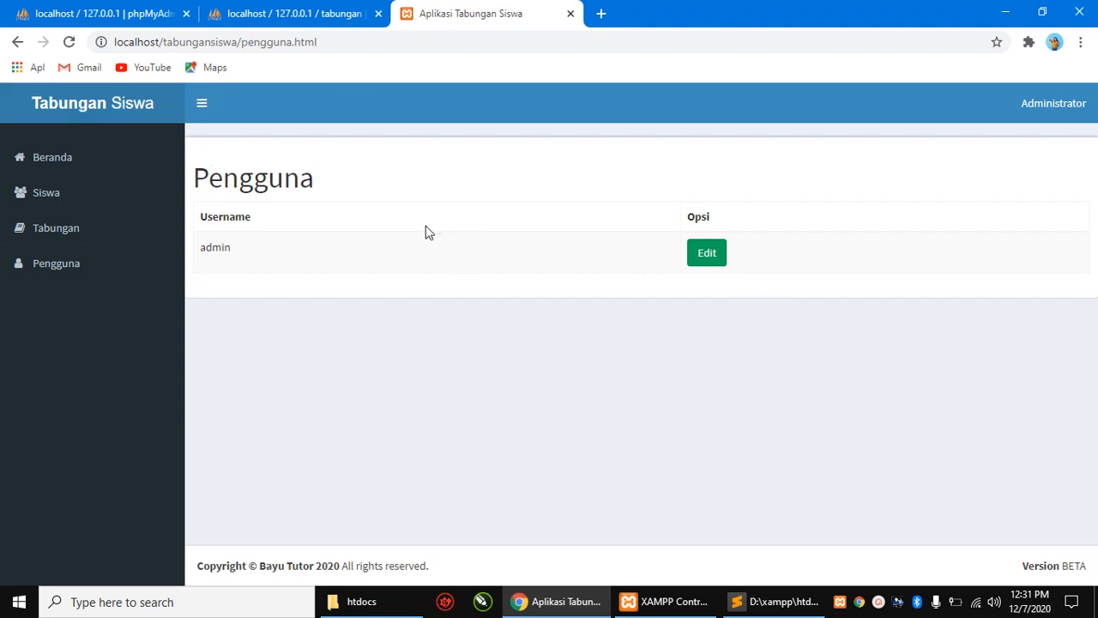
click(715, 257)
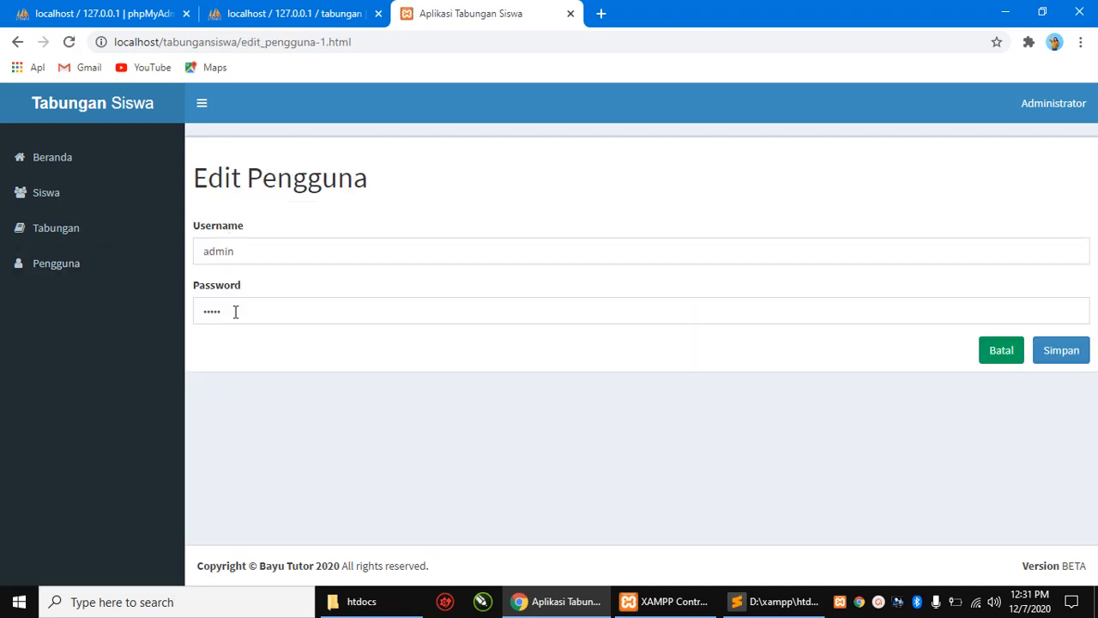
double_click(280, 250)
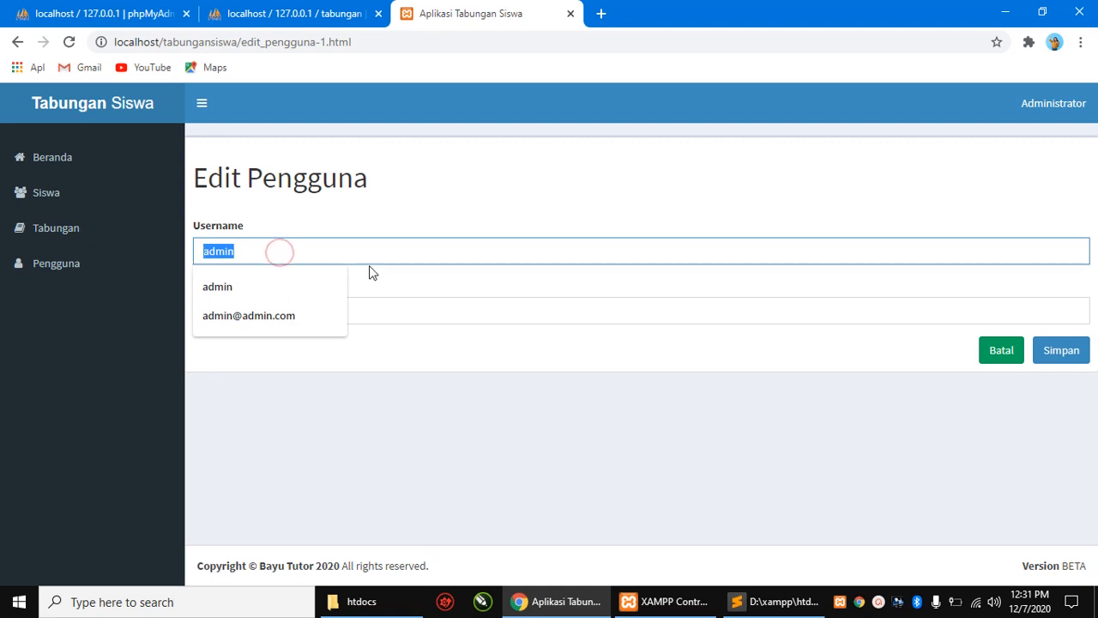
click(407, 283)
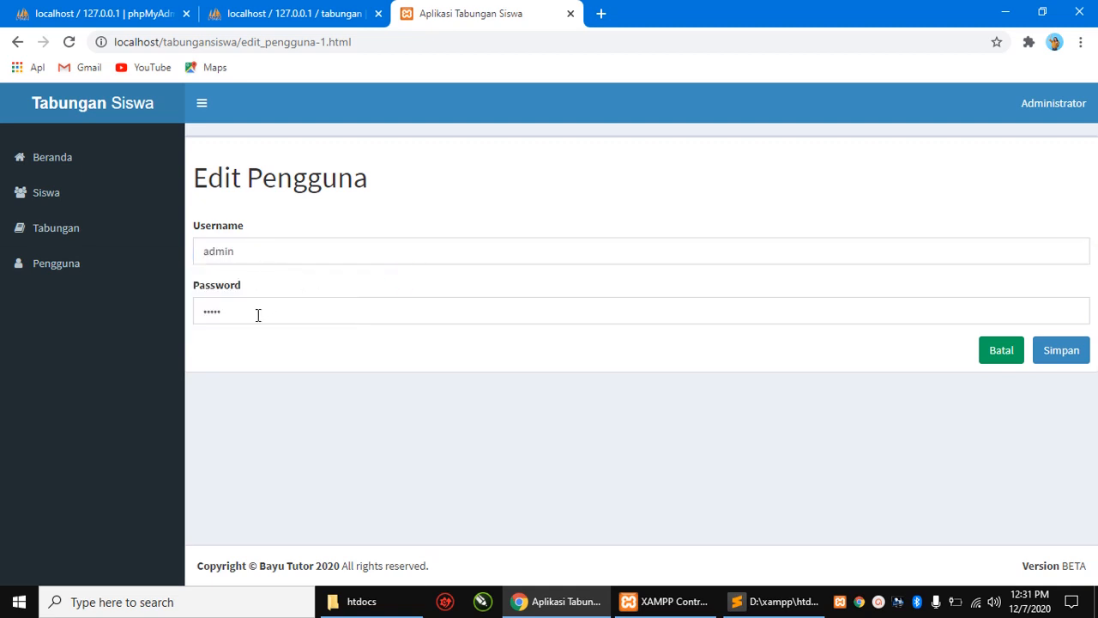
click(268, 249)
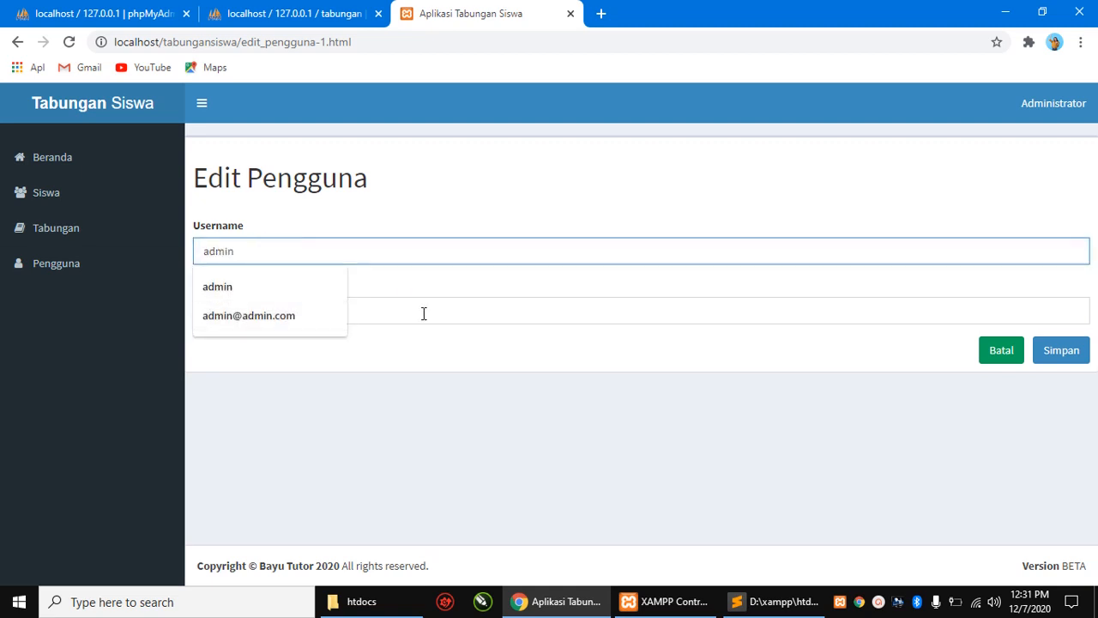
click(424, 285)
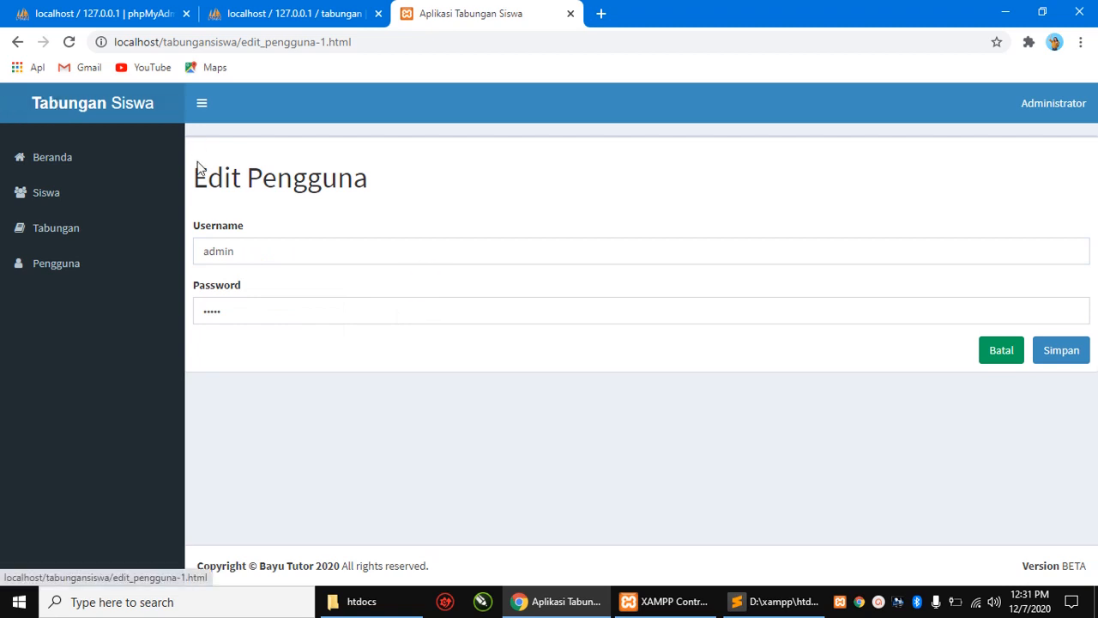
- Open the Beranda dashboard showing 36 students and Rp. 5.490.678 total balance
click(52, 163)
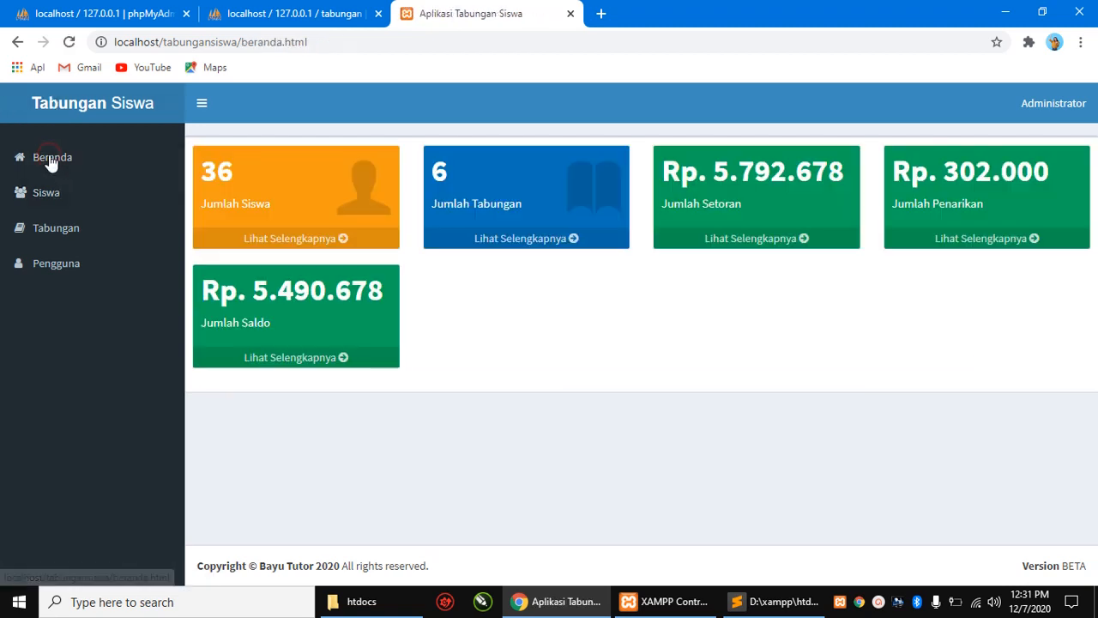